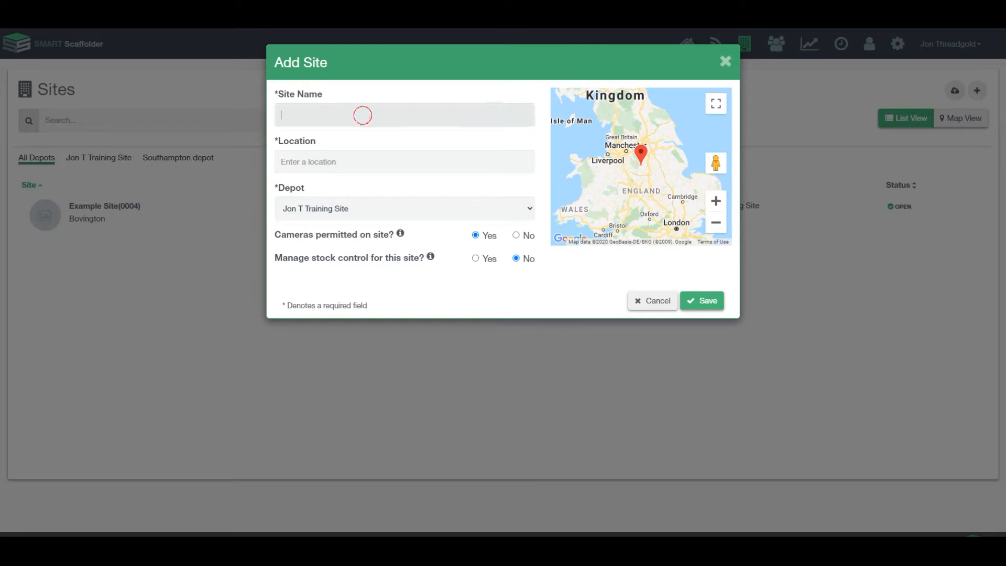
Create and save the site 'Second example site' located in Broadstone, UK.
text(S)
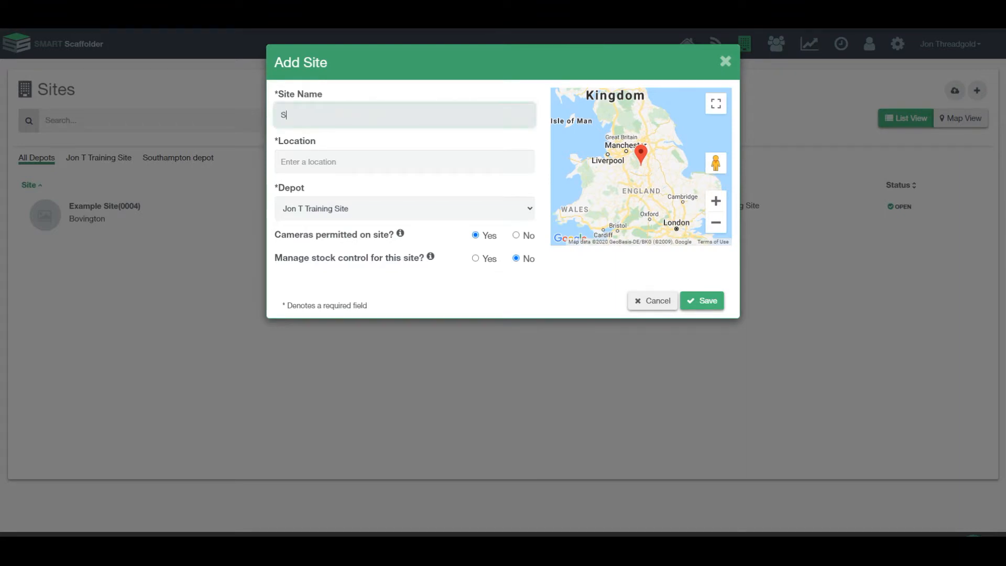
text(econd example site)
click(417, 161)
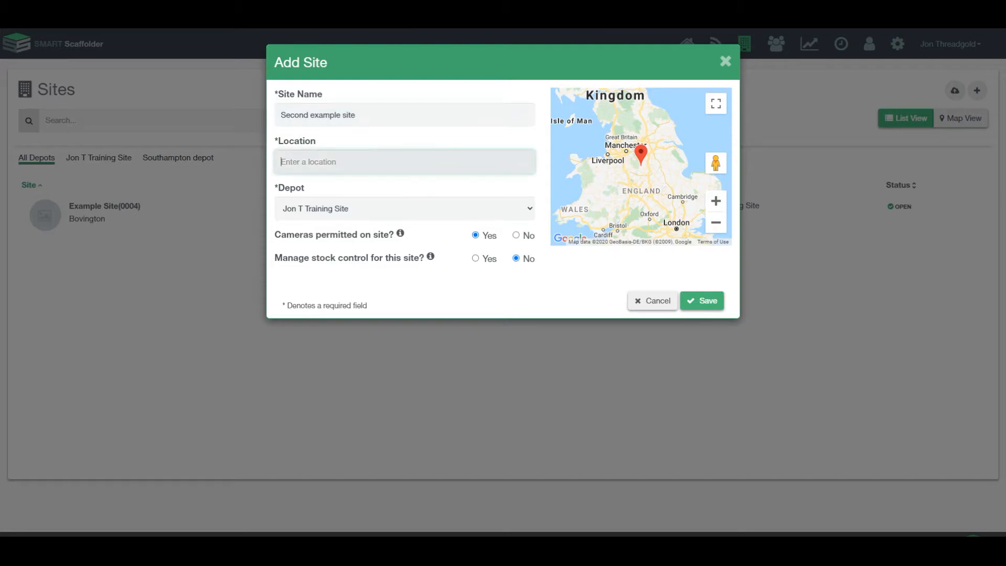
text(broadstone)
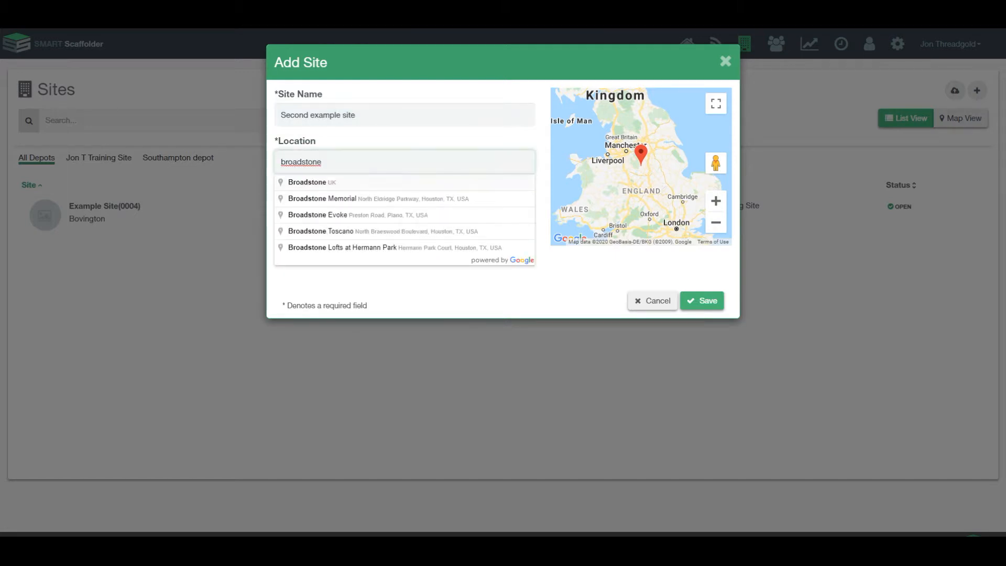
click(395, 182)
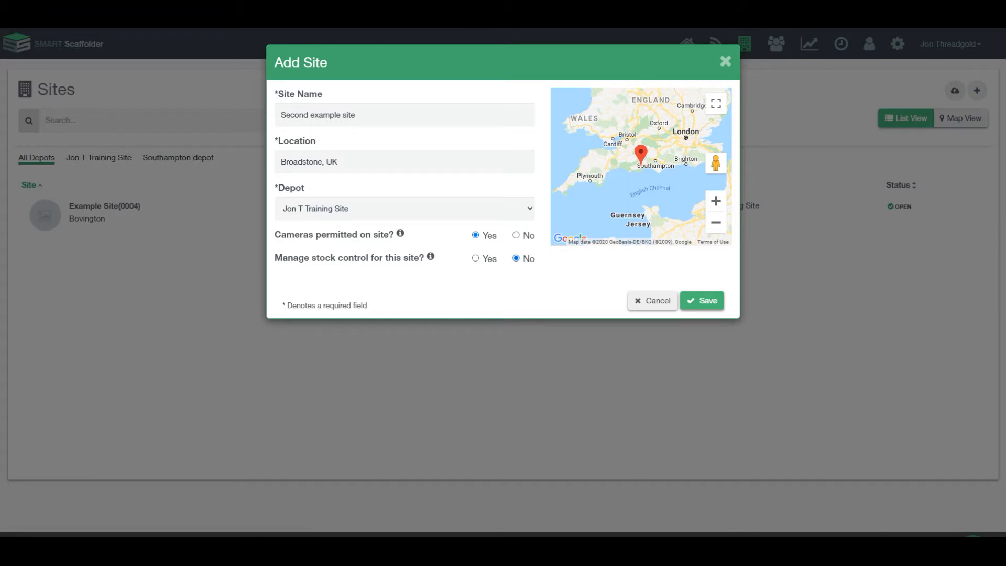
click(702, 300)
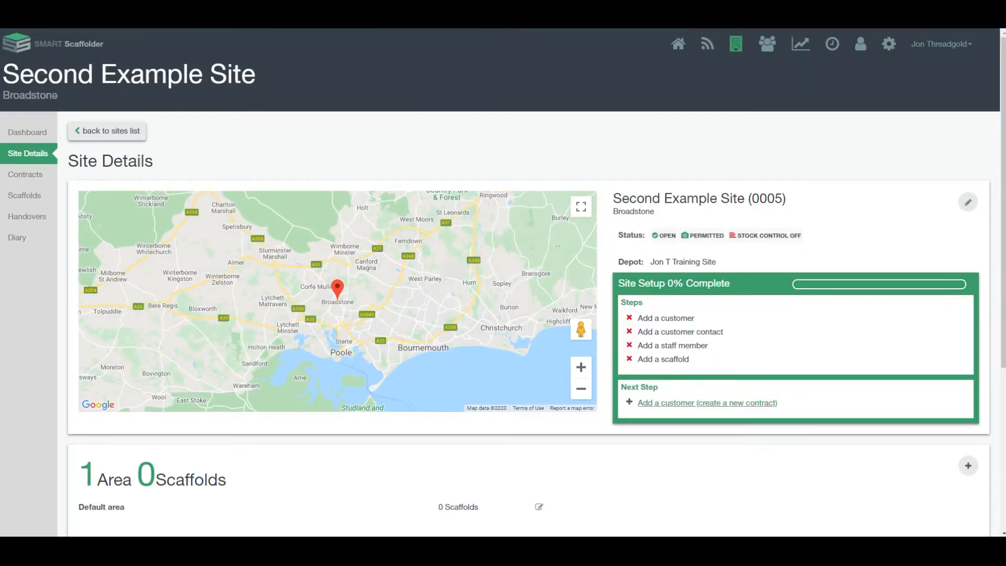
scroll(503, 279, down, 1)
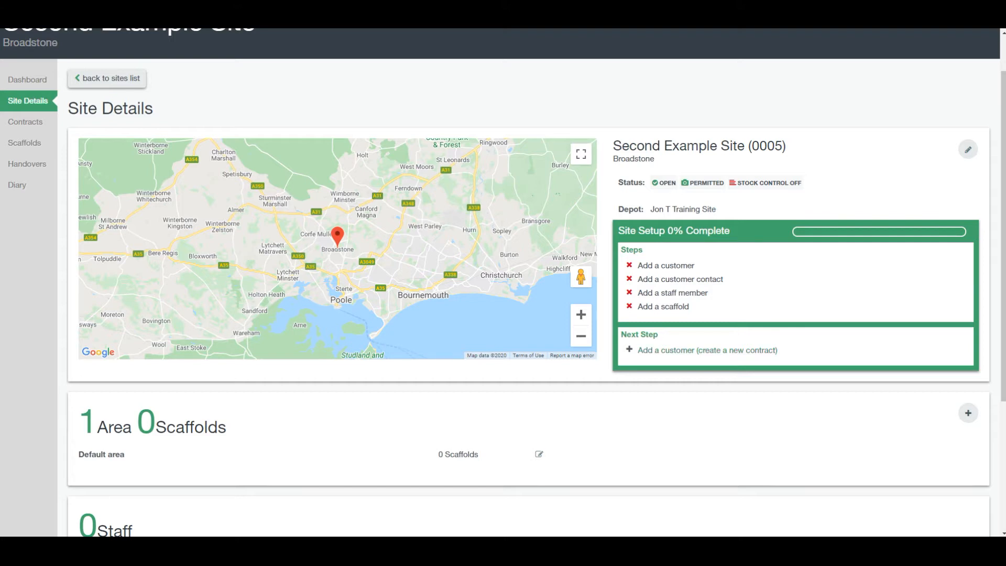
Start a new contract for the site and choose to create a new customer.
click(667, 348)
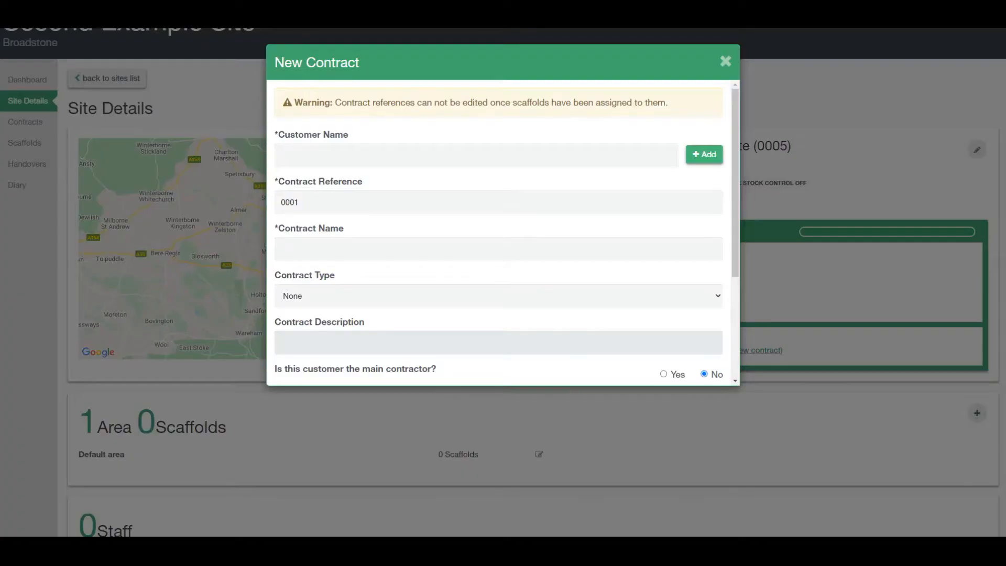
click(482, 155)
text(examp)
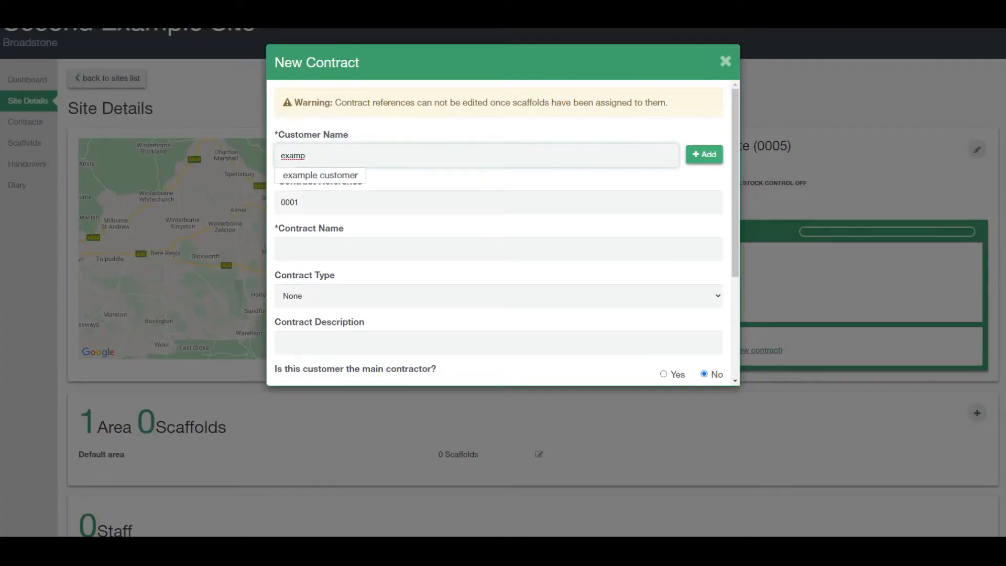
click(704, 154)
Enter the customer name 'new customer' with address Wareham, UK.
click(341, 108)
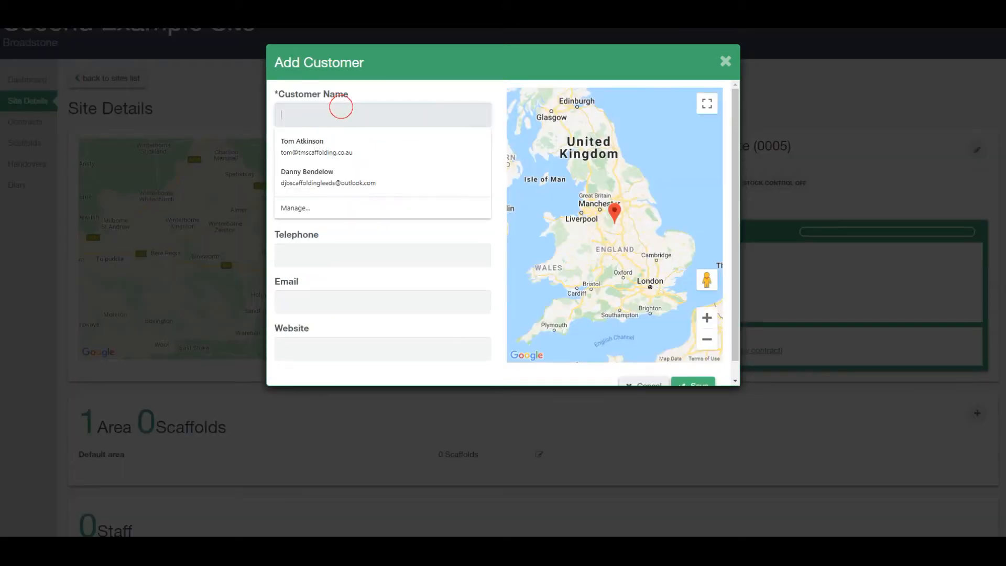
text(new customer)
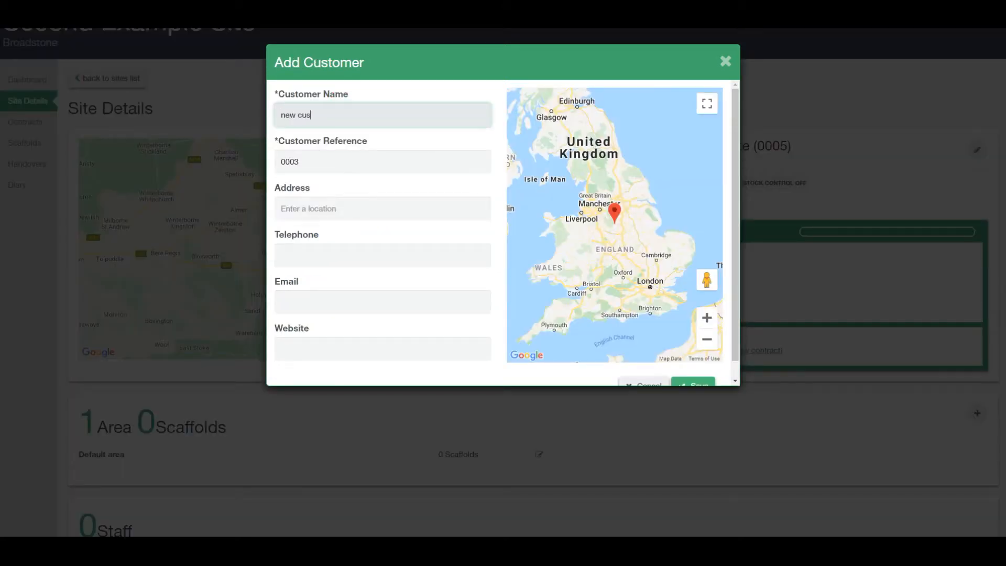
key(Tab)
key(Tab)
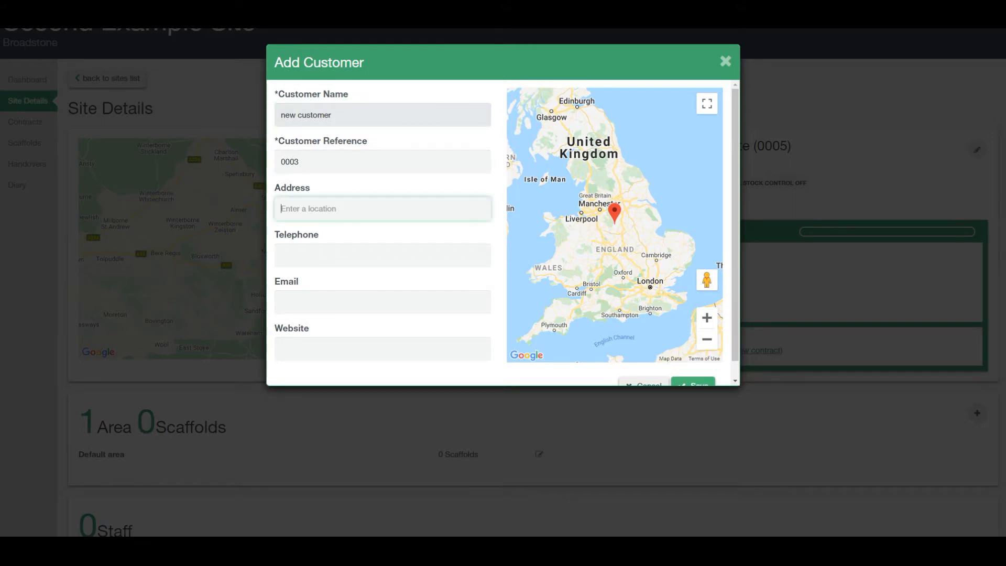
text(wareham)
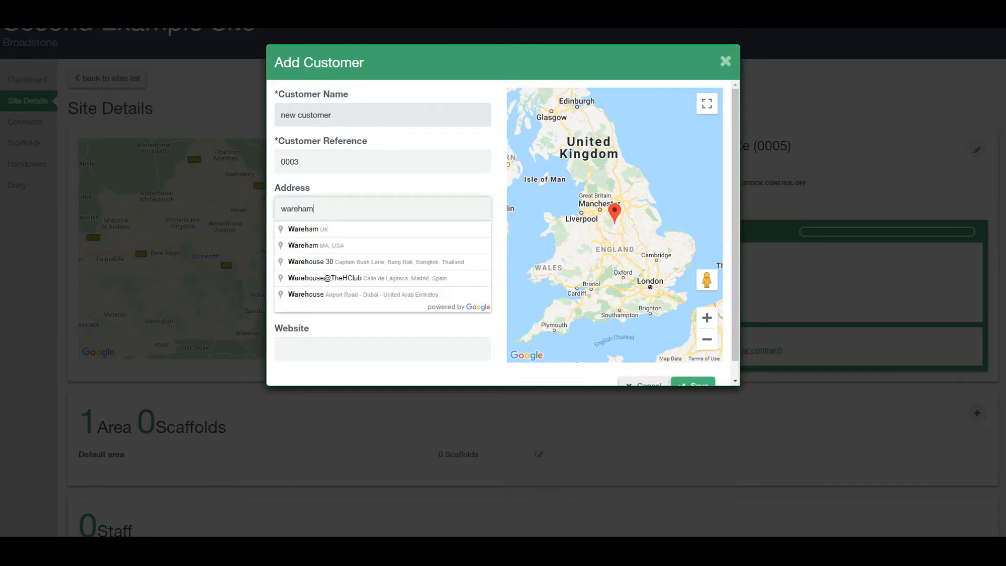
click(361, 229)
click(362, 253)
click(360, 341)
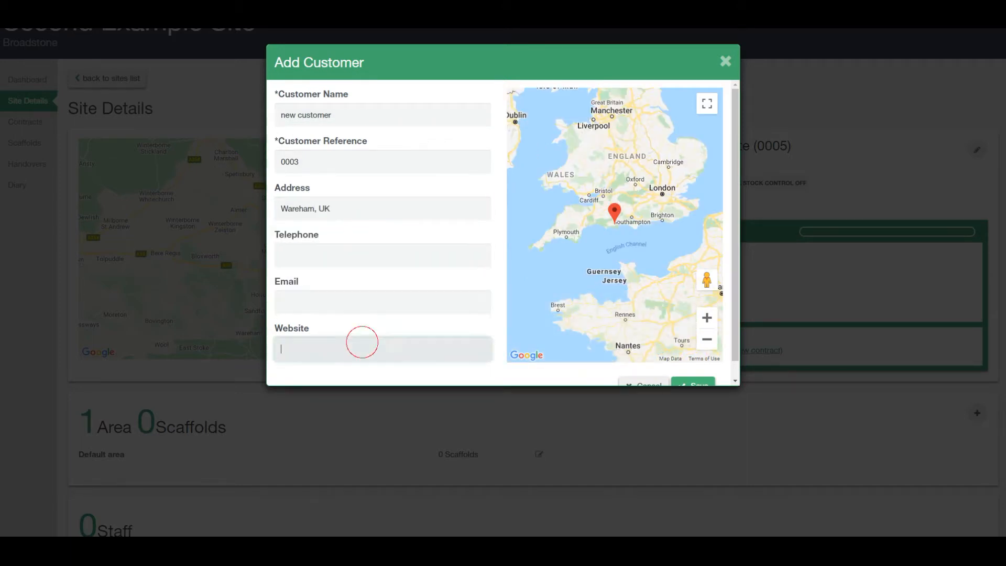
scroll(503, 232, down, 1)
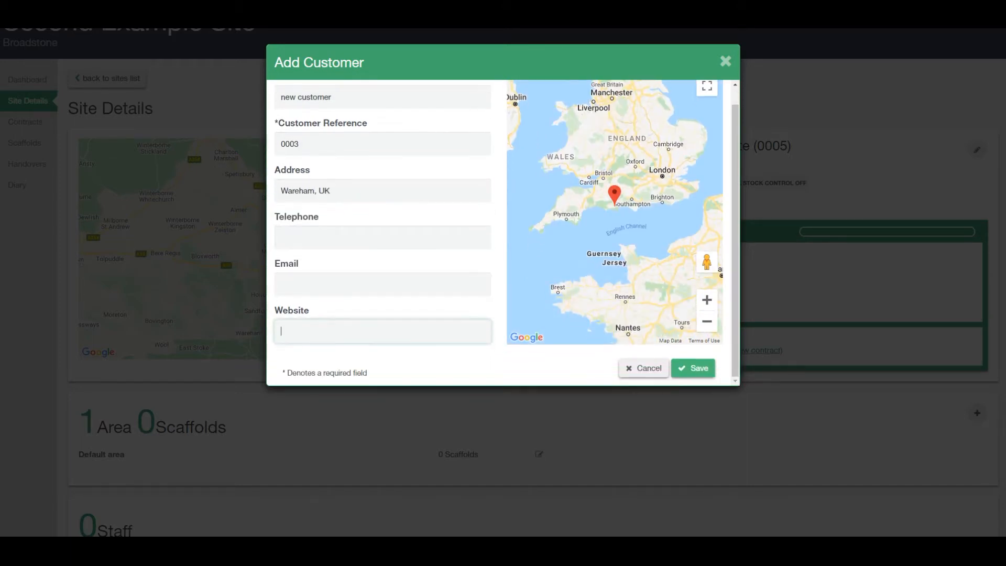
Save the customer, then name the contract 'access contract for roofing' with reference 3246.
click(693, 368)
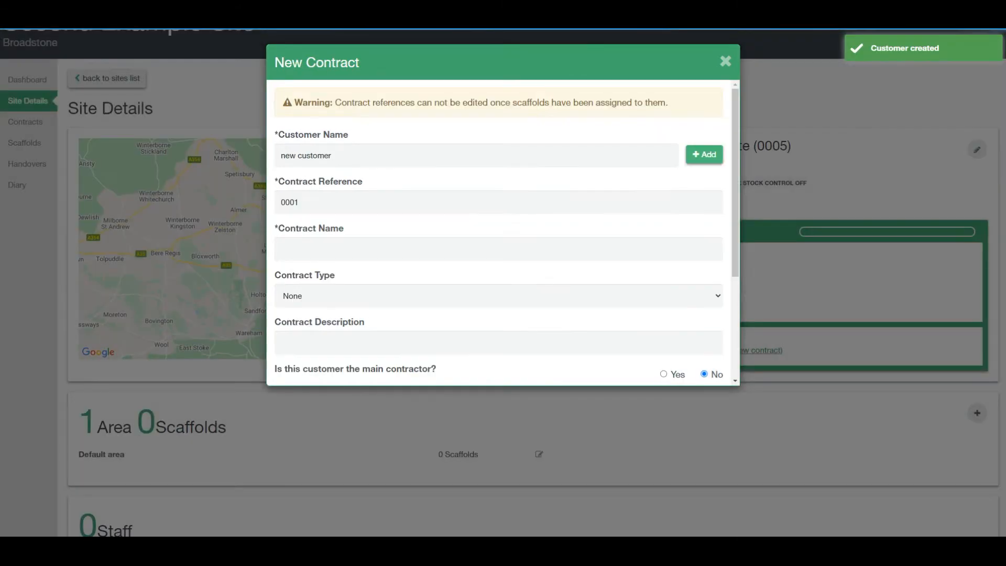
scroll(503, 232, down, 2)
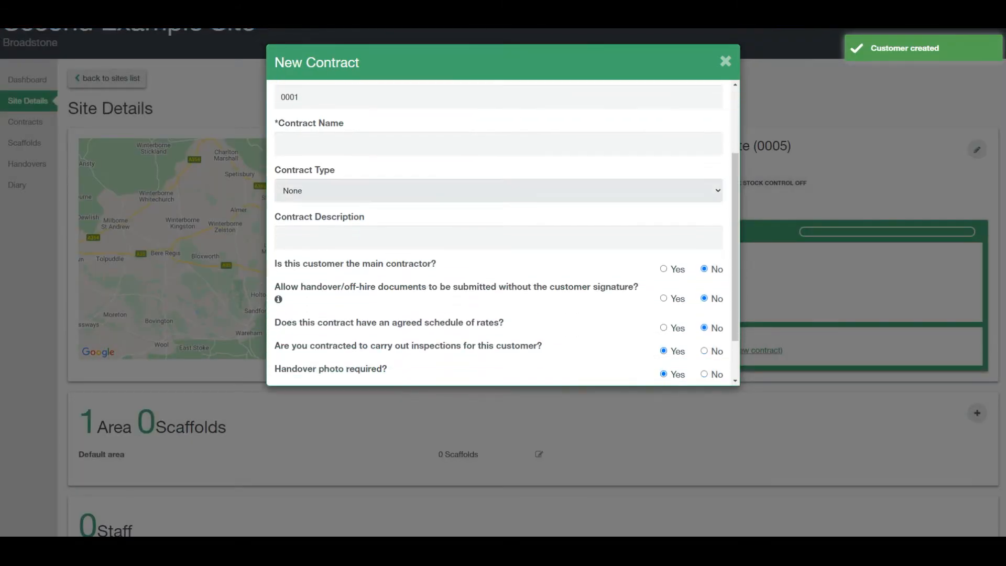
scroll(502, 232, up, 2)
click(430, 249)
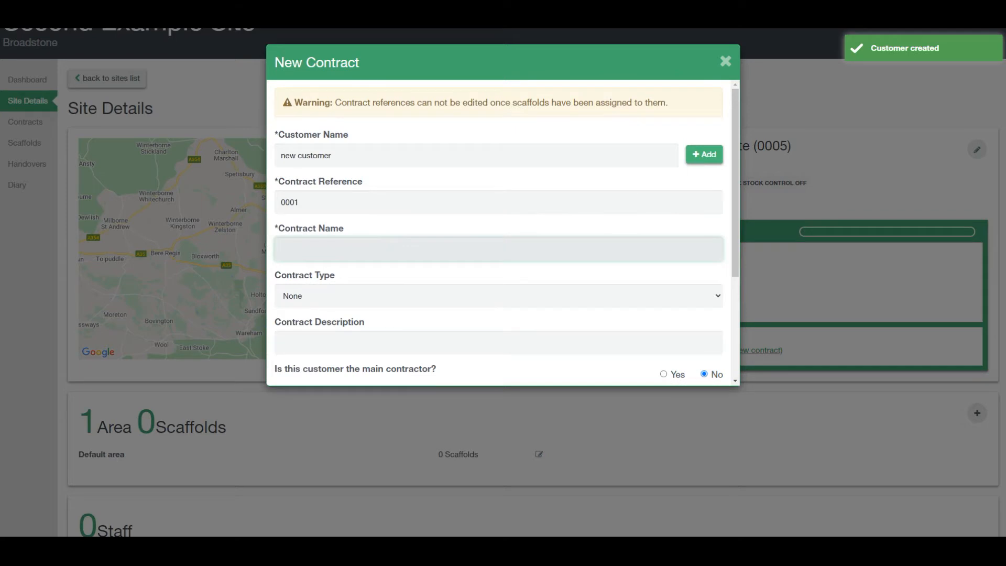
text(access con)
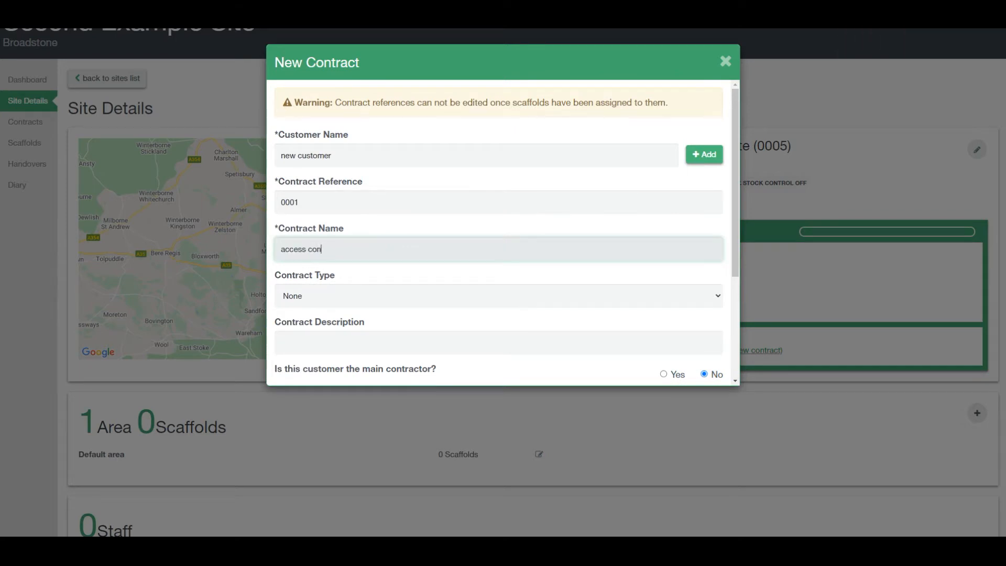
text(tract for roofing)
click(325, 202)
double_click(326, 202)
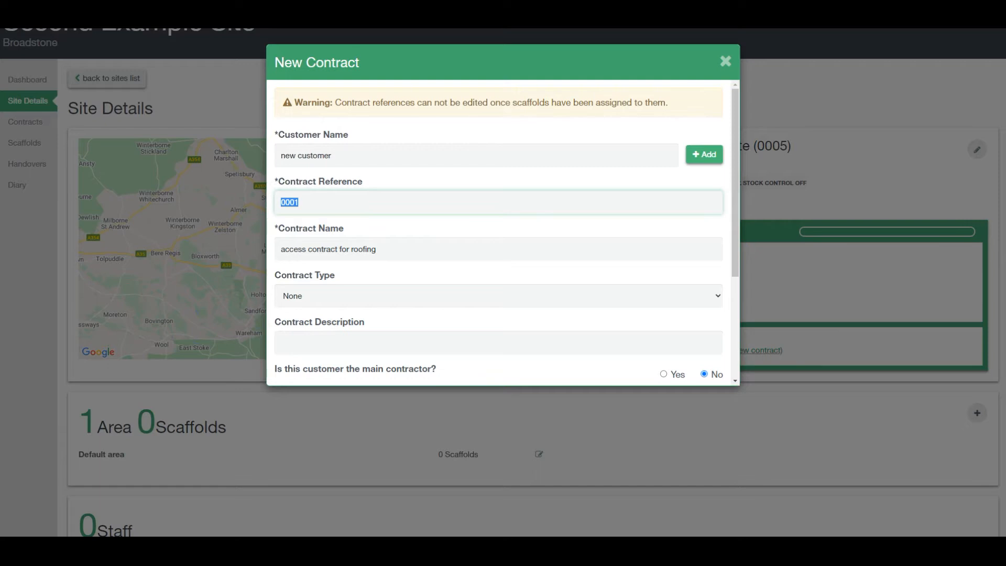
text(3246)
Set contract type Waterworks and description 'access scaffolding for general repair'.
scroll(498, 233, down, 2)
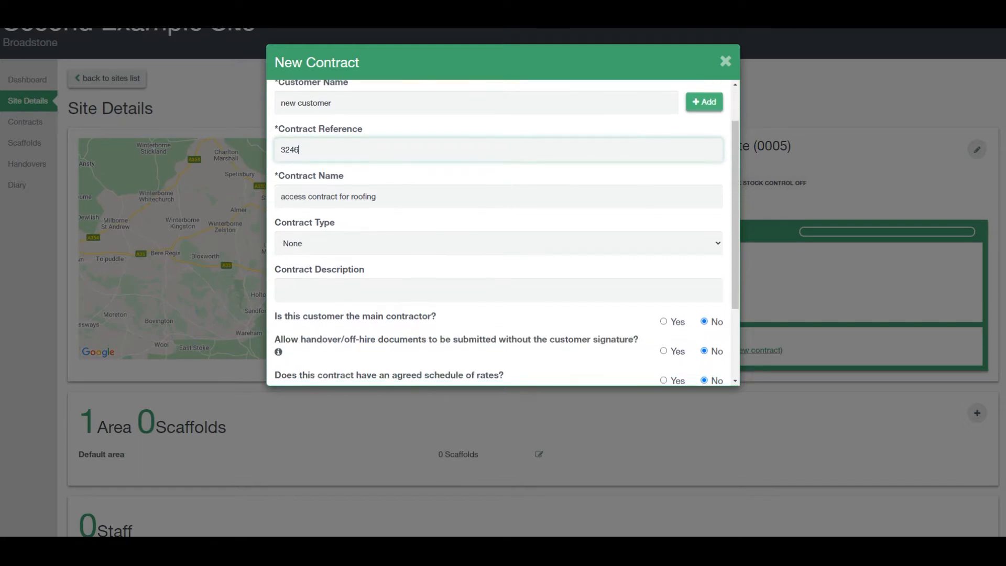
click(461, 192)
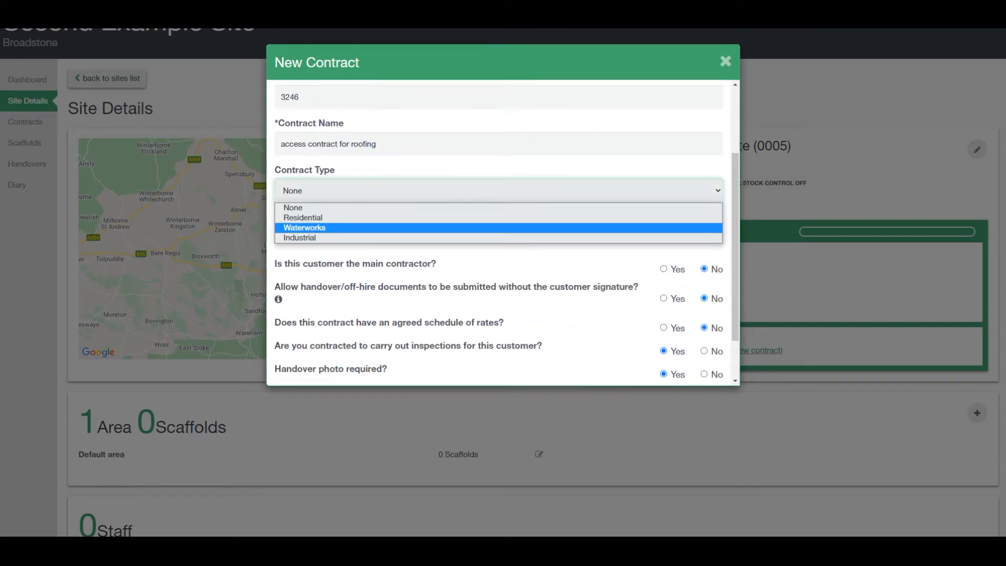
click(460, 228)
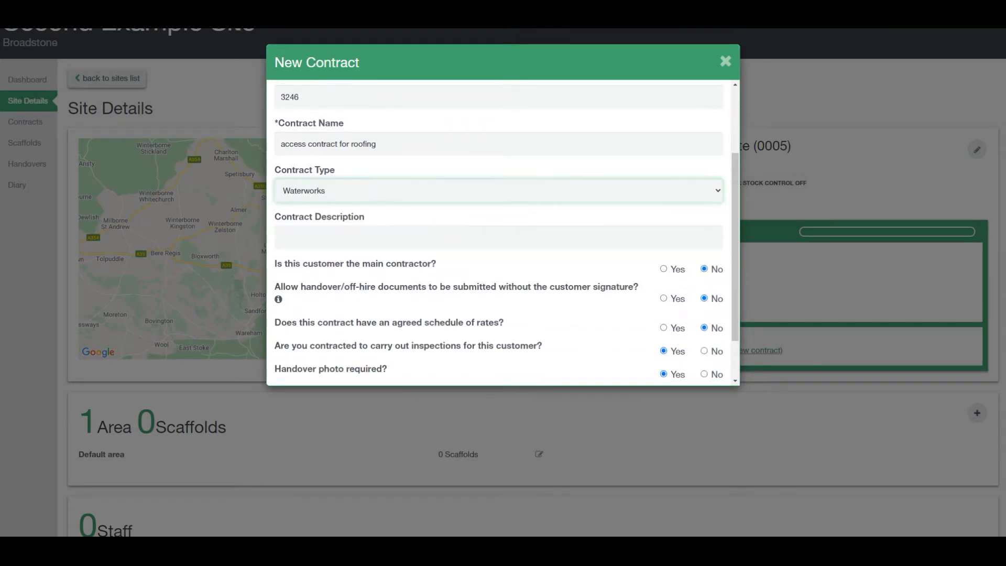
scroll(460, 194, down, 1)
click(459, 188)
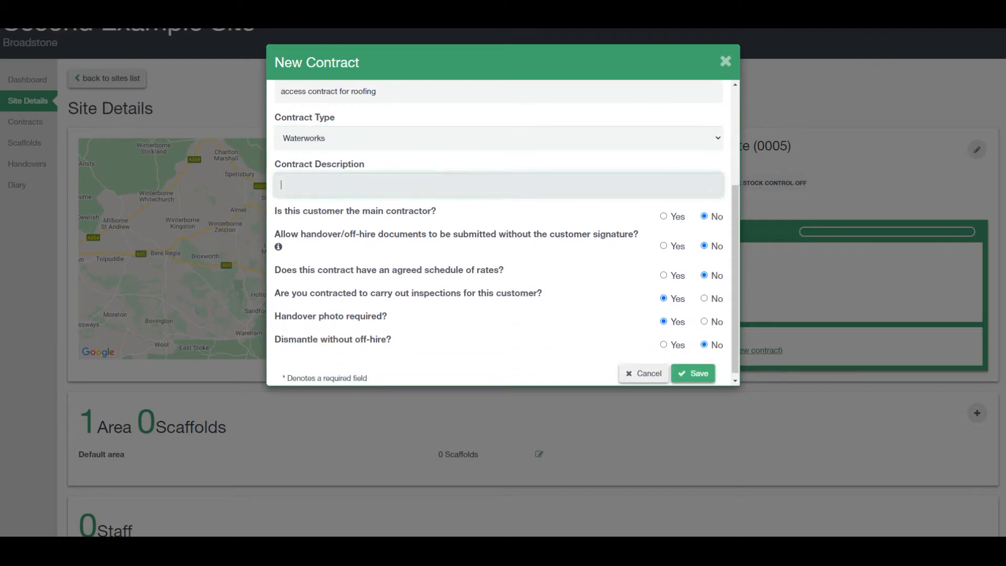
click(953, 17)
click(426, 180)
text(access scaffolding for general repair)
scroll(498, 192, down, 1)
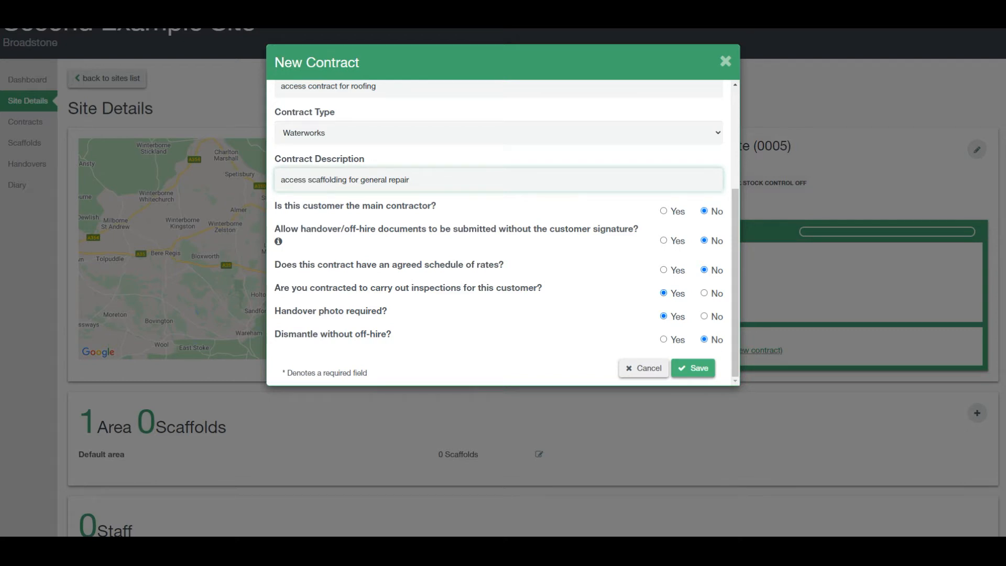
Save the contract and add a Site Contact with the contact's name and e-mail address.
click(692, 368)
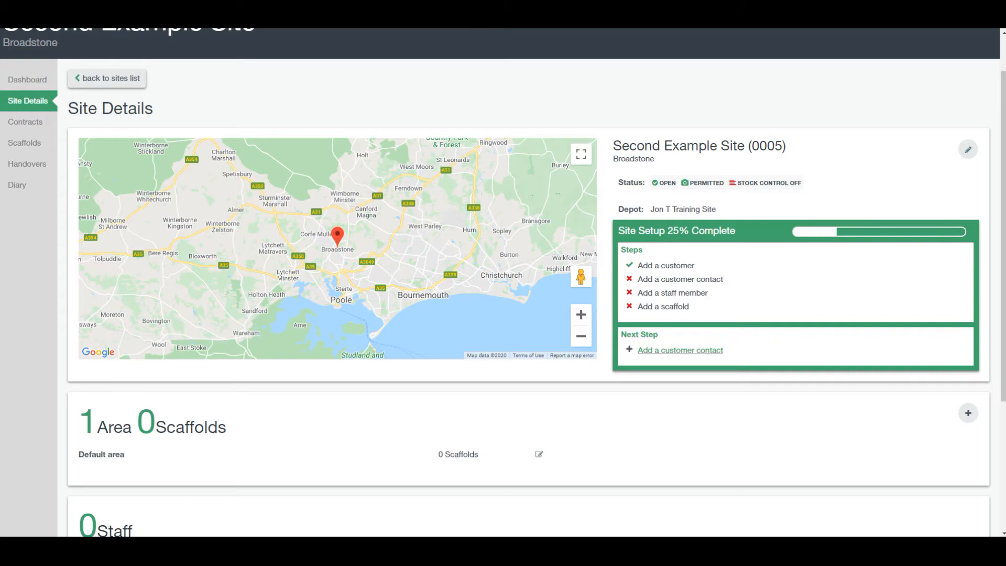
click(676, 350)
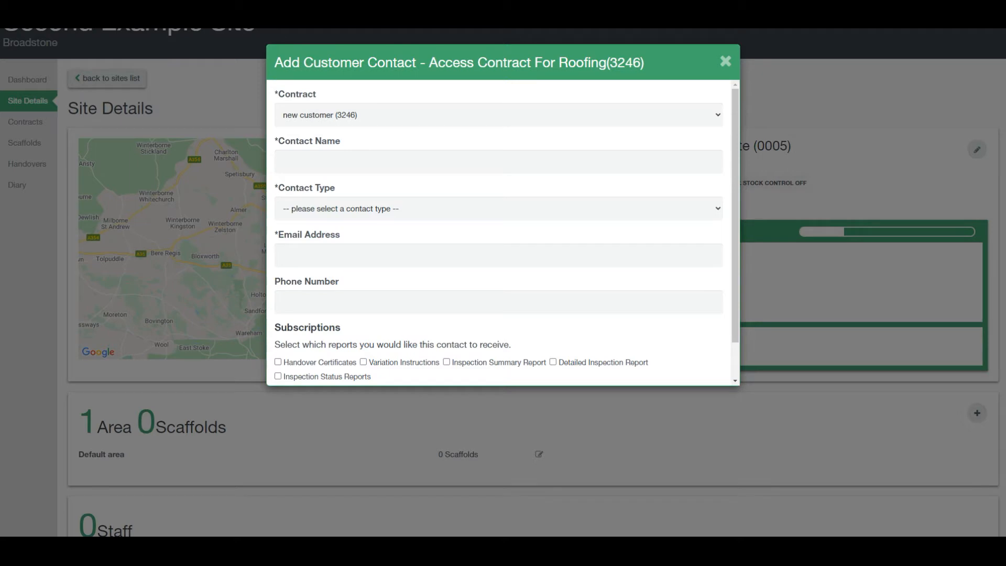
click(588, 162)
text(Joe bloggs)
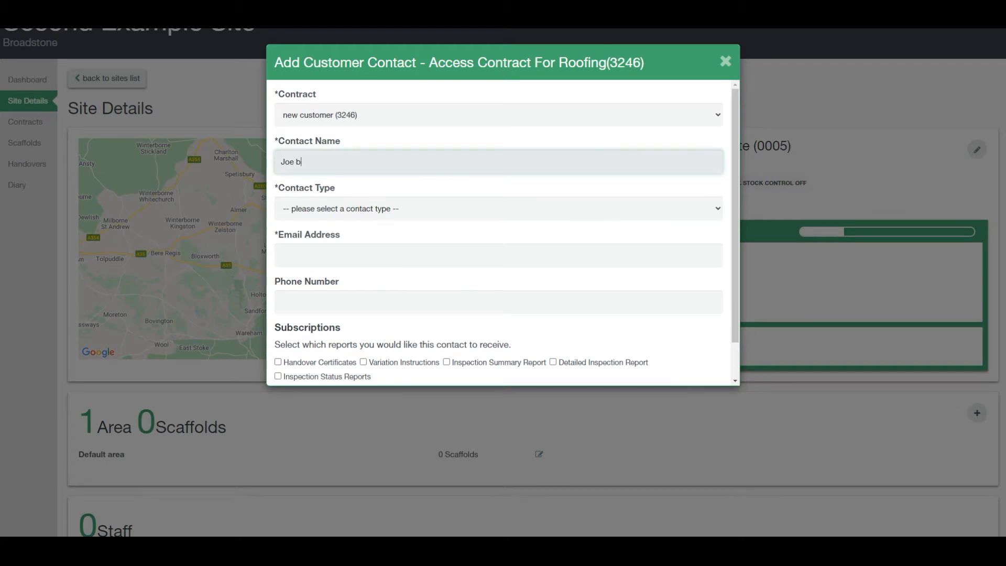
key(Tab)
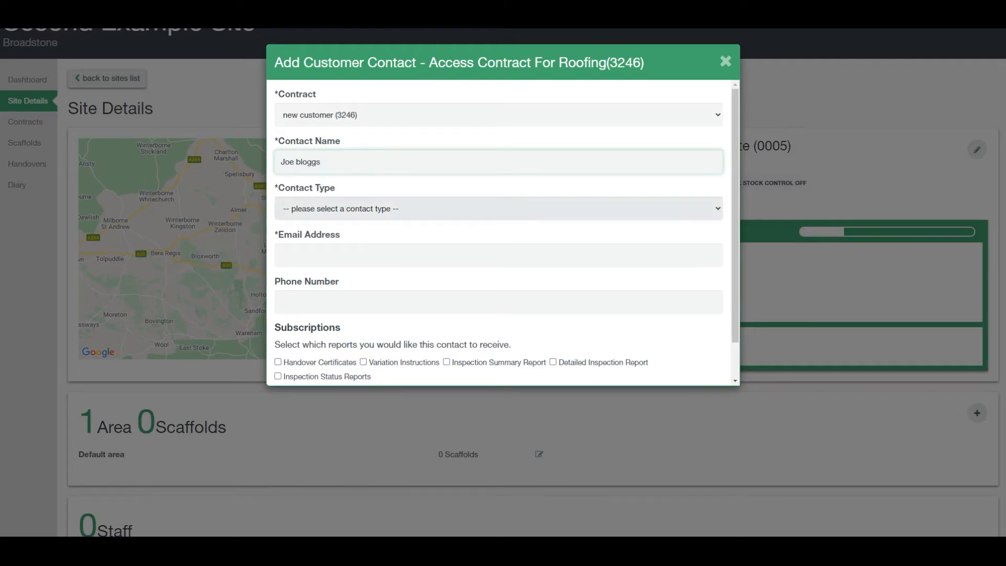
click(470, 209)
click(461, 236)
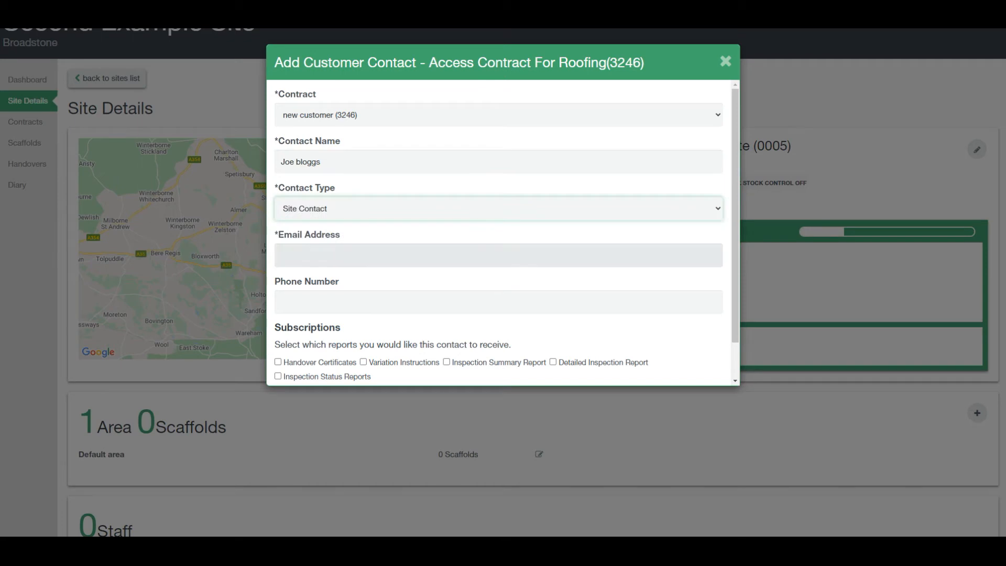
click(457, 252)
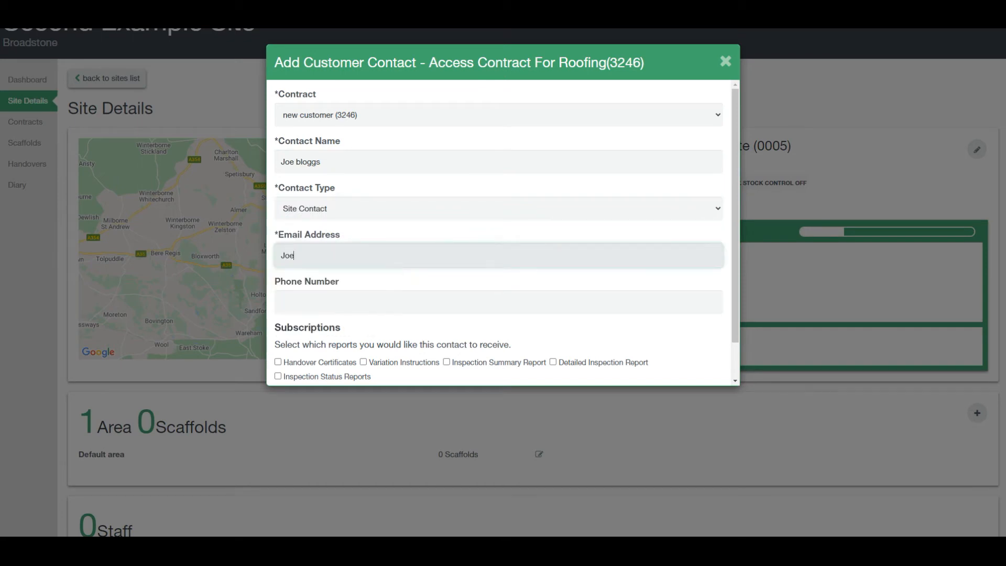
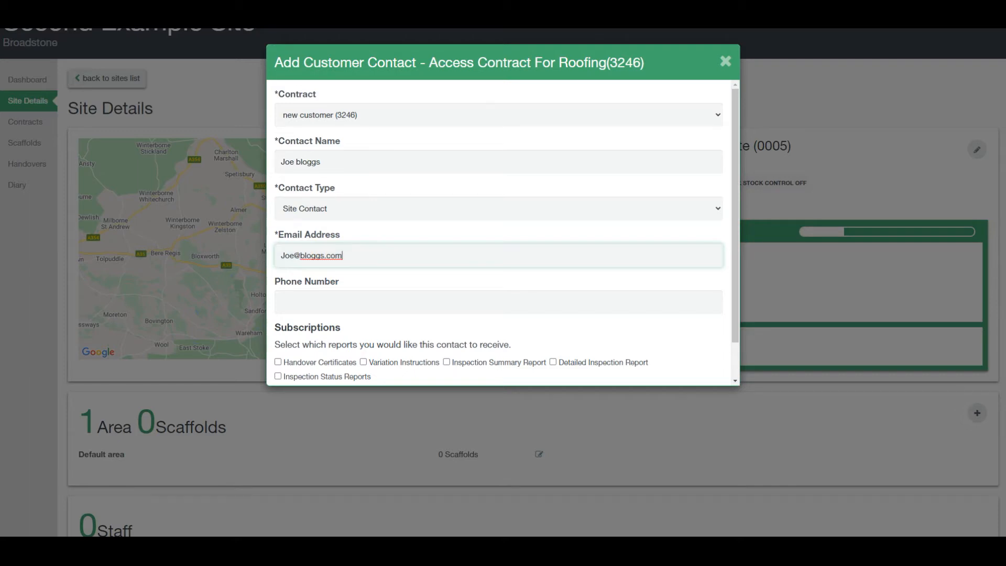
Subscribe the contact to Handover Certificates, Variation Instructions and Inspection Summary Report, then save.
scroll(596, 257, down, 1)
click(597, 276)
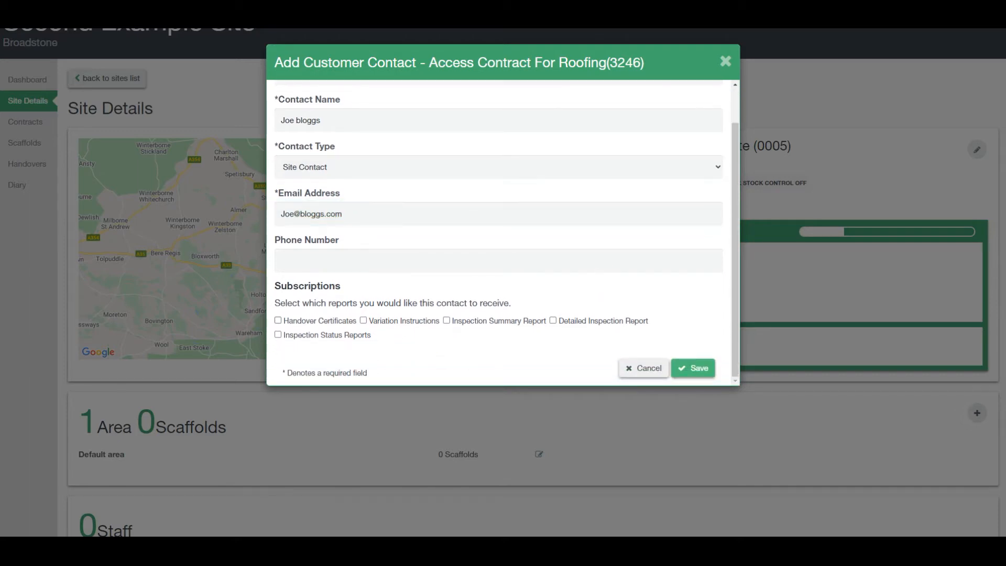
click(278, 320)
click(363, 320)
click(446, 320)
click(693, 368)
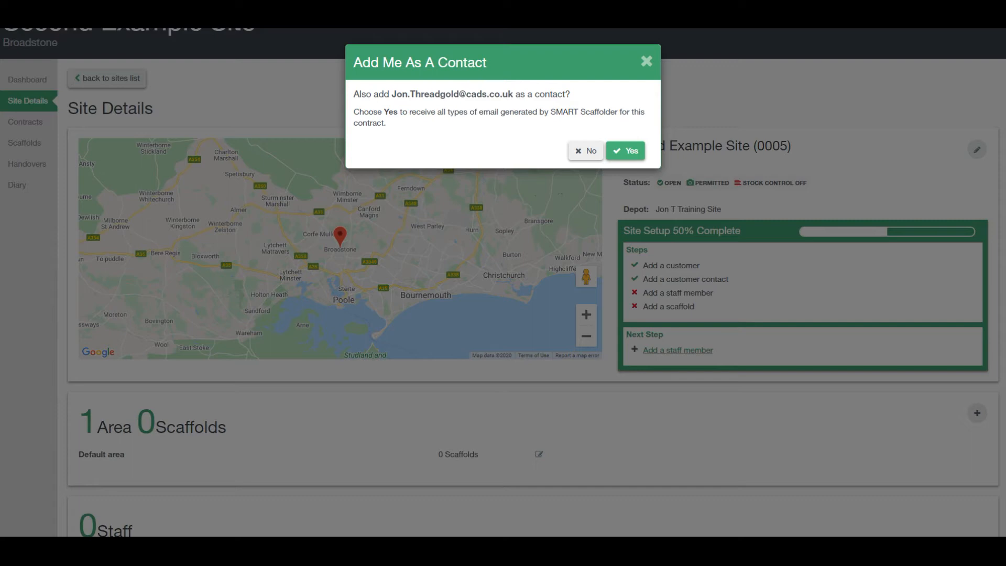
Accept adding yourself as a contract contact, then start adding a staff member to the site.
click(625, 151)
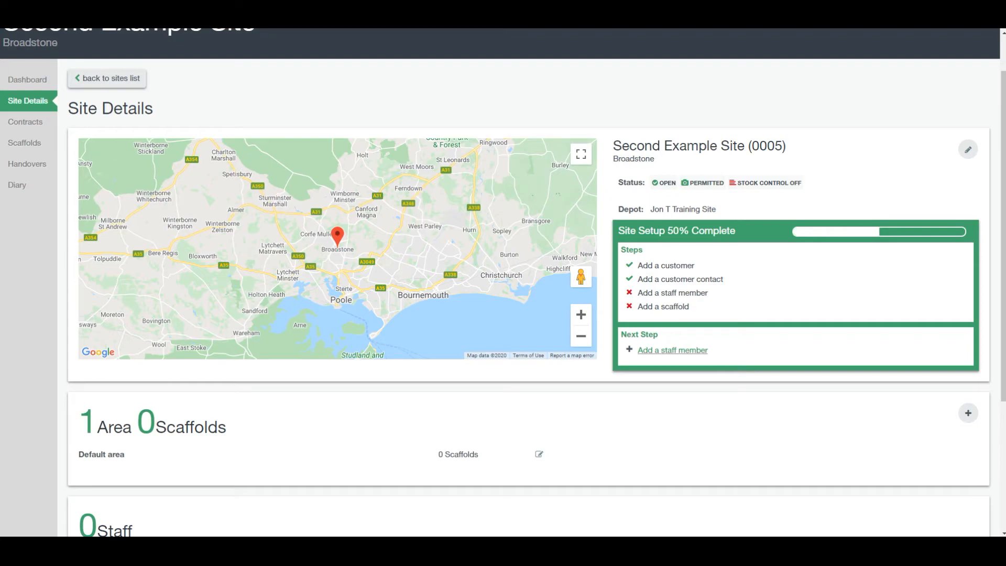
click(675, 350)
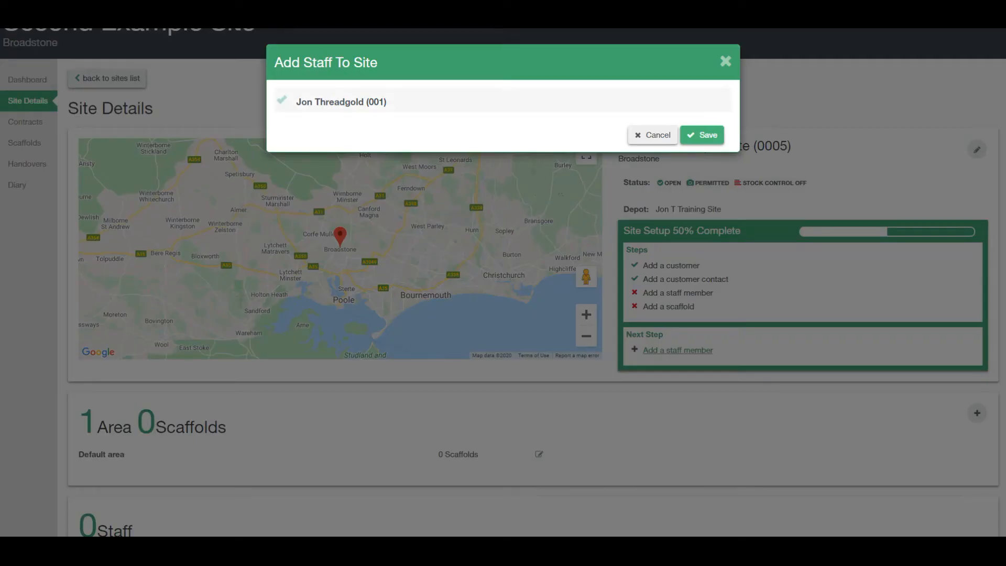
Tick the depot's staff member and save them to the site.
click(329, 99)
click(702, 135)
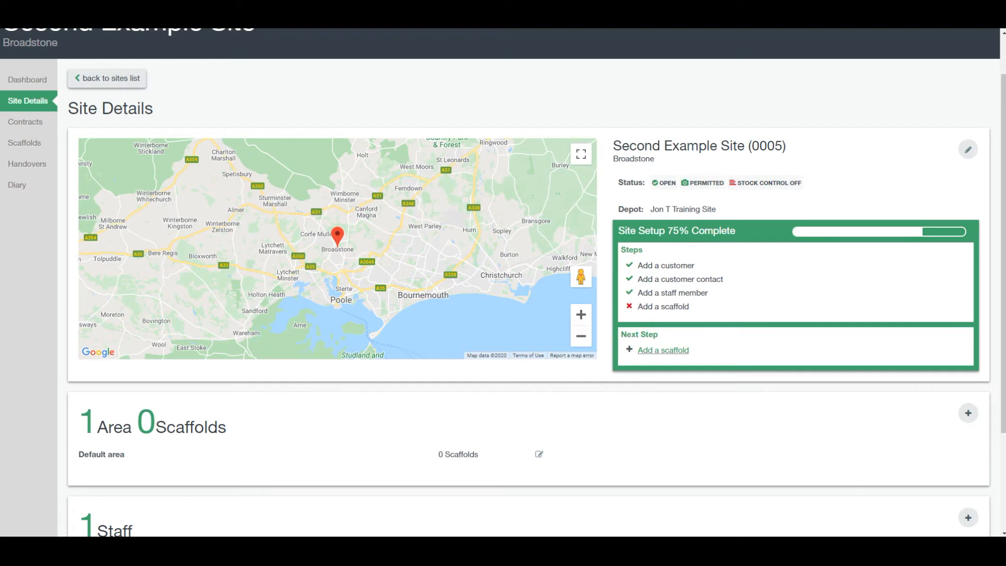
Create the site areas 'Plots 1-5' and 'plots 6-10'.
click(956, 413)
click(471, 112)
text(Plo)
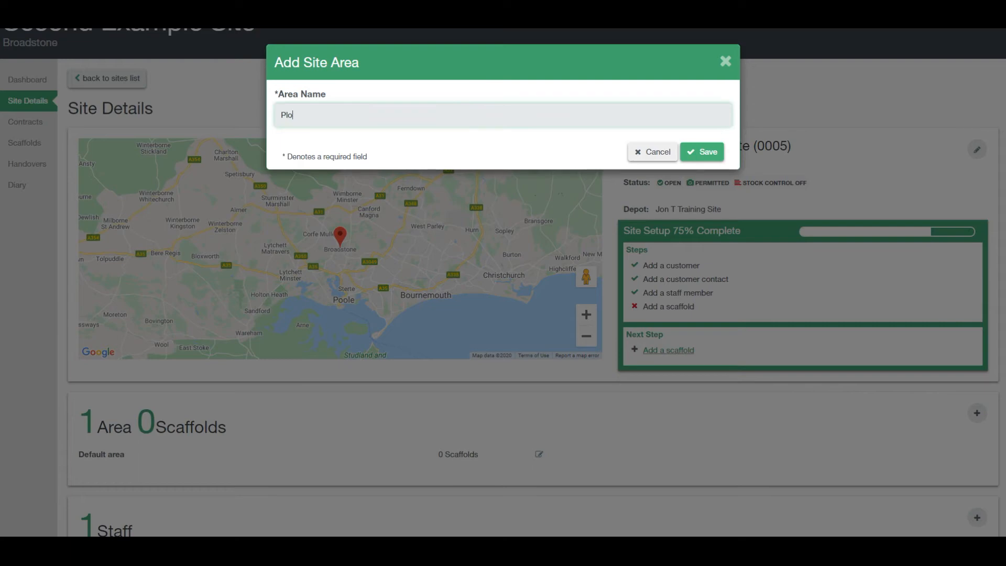
text(ts 1-5)
click(702, 151)
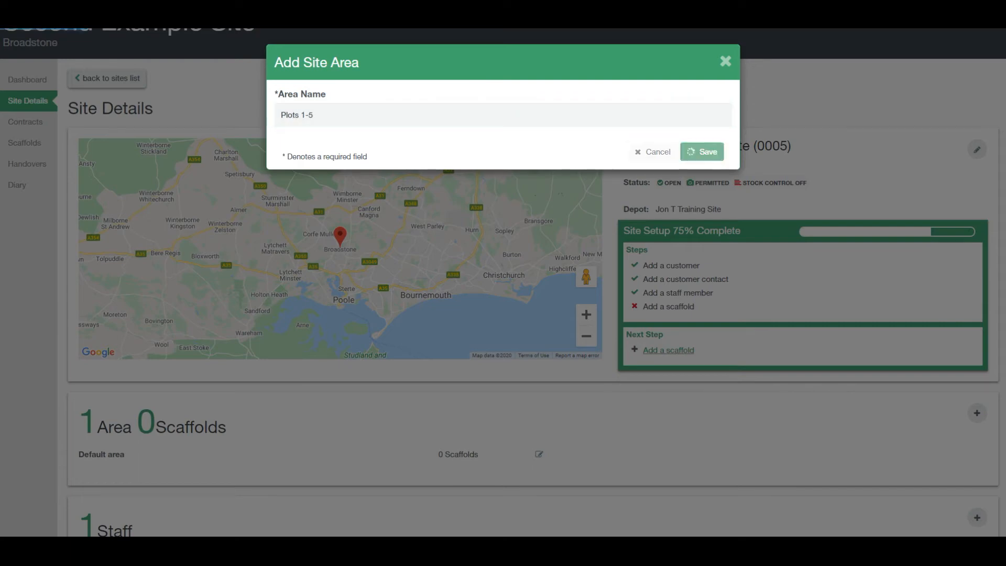
click(953, 412)
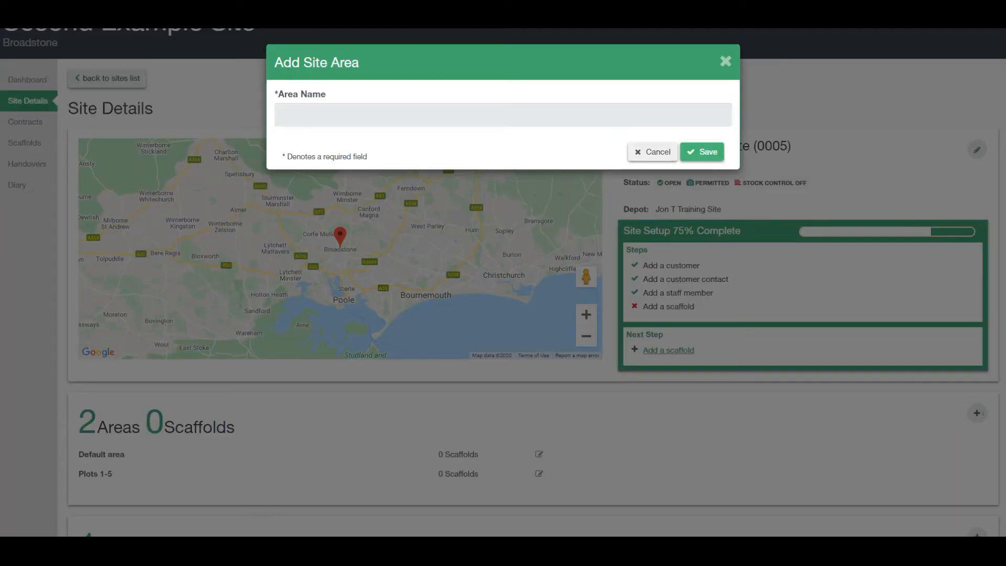
text(plots )
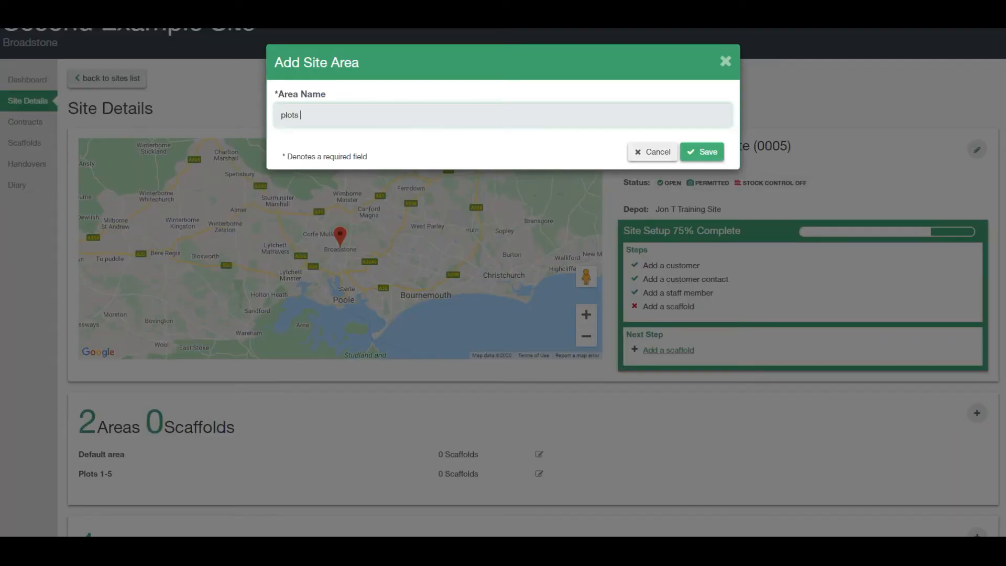
text(6-10)
key(Return)
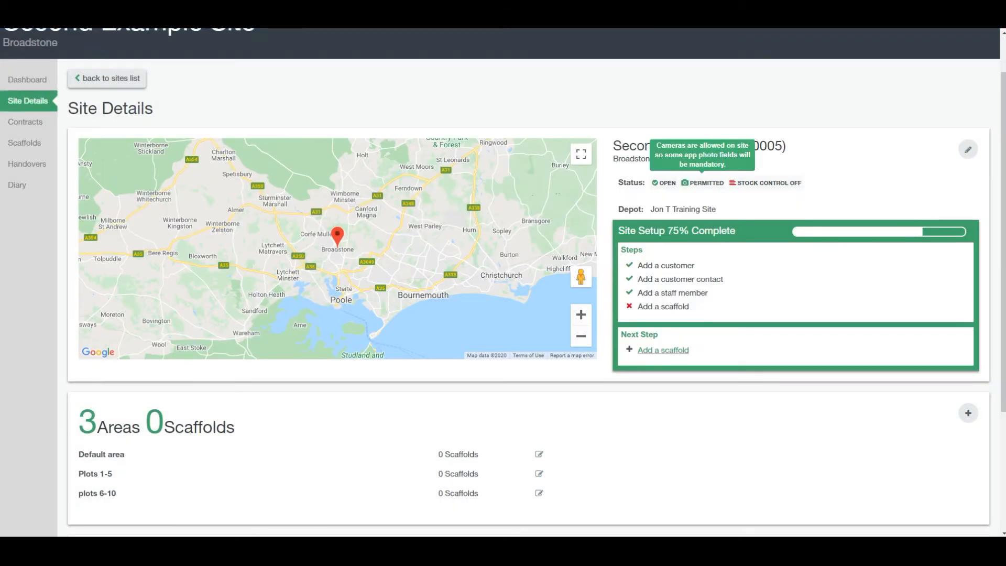
Start scaffold 'north elevation access independent' in area Plots 1-5 with a 16-week contract period.
click(663, 349)
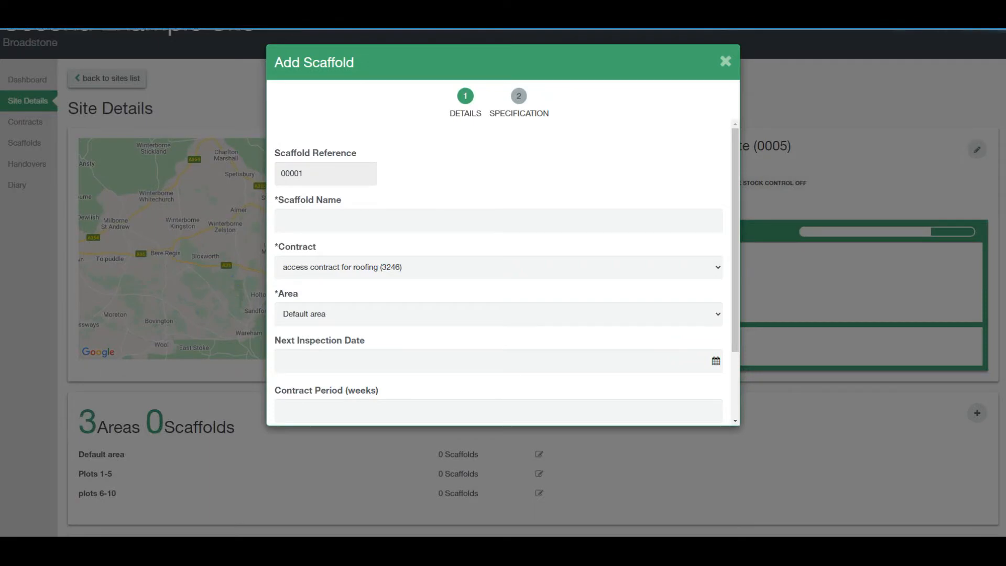
click(498, 221)
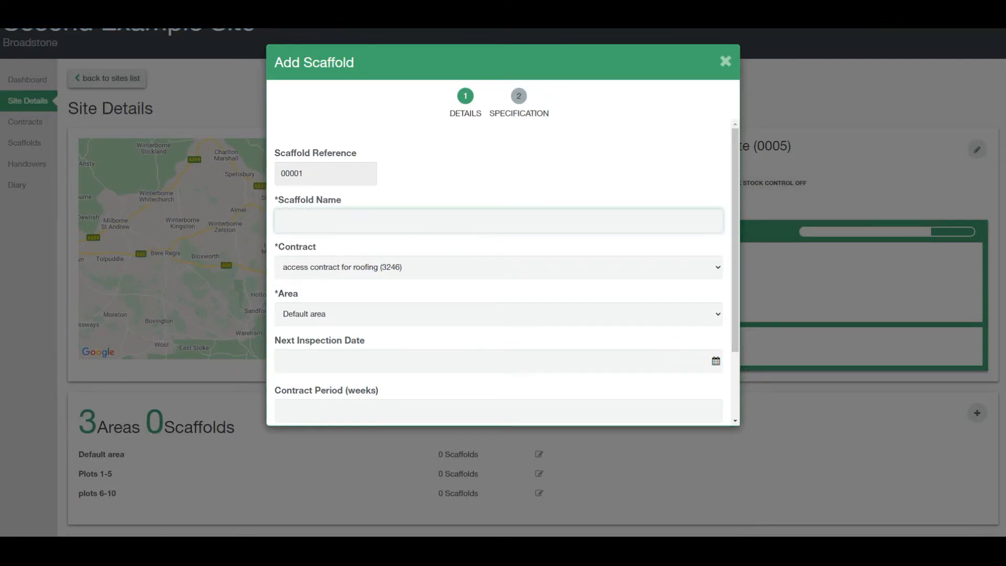
text(north elevation access independe)
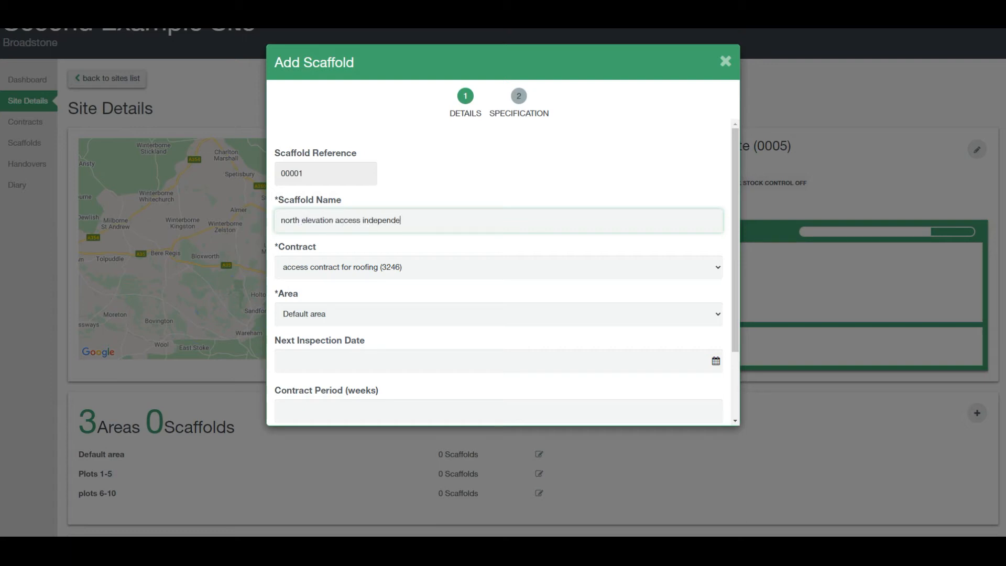
text(nt)
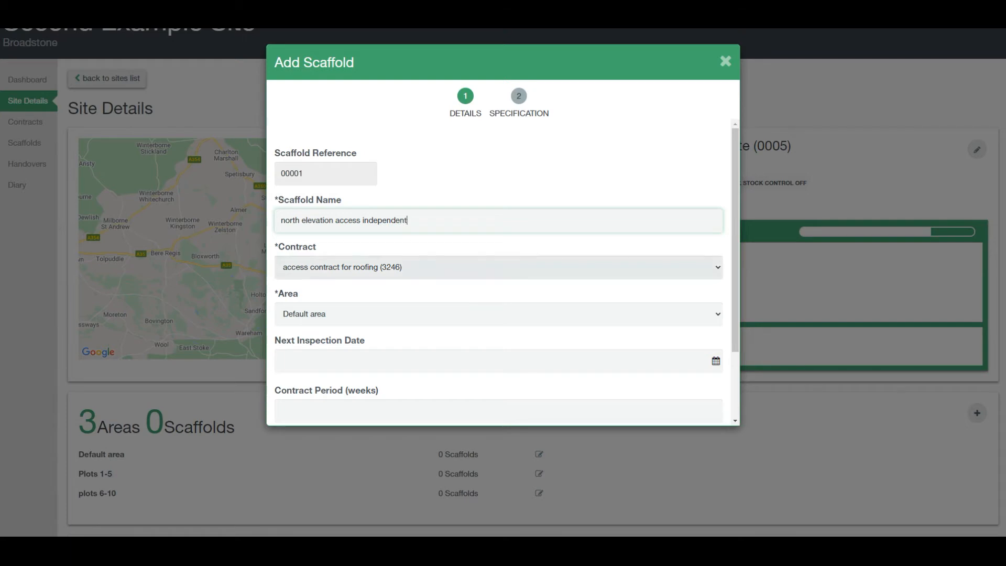
click(498, 314)
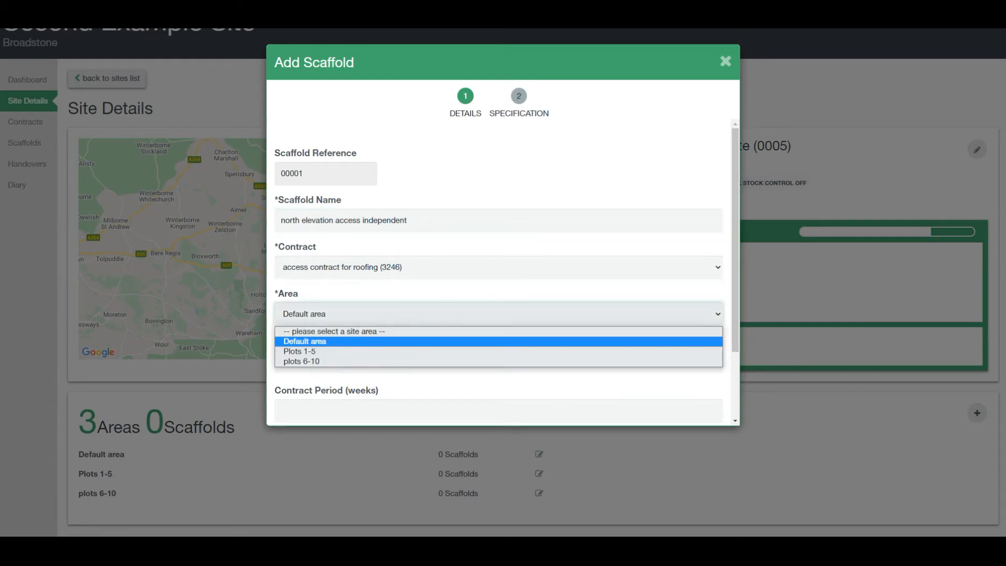
click(406, 351)
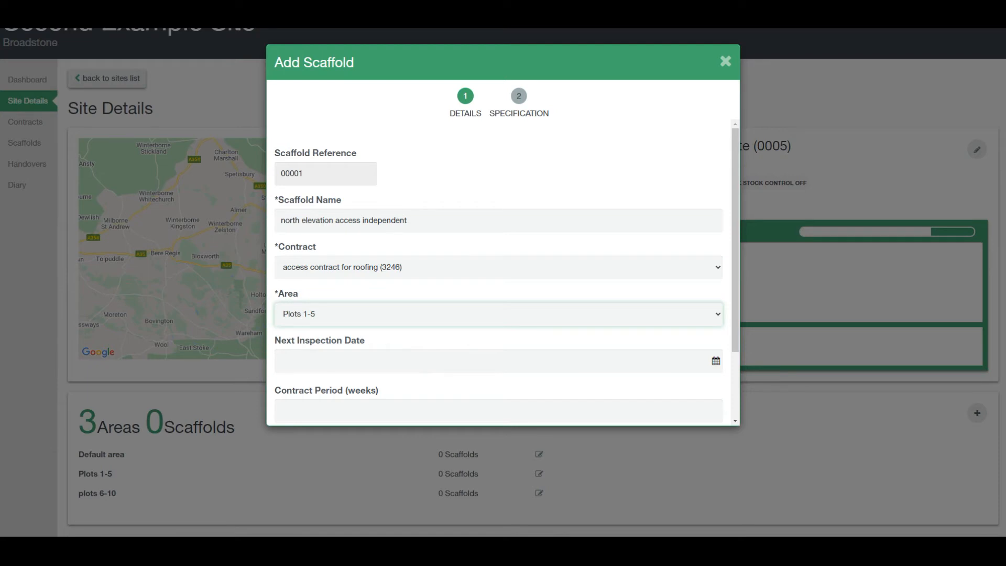
scroll(503, 270, down, 3)
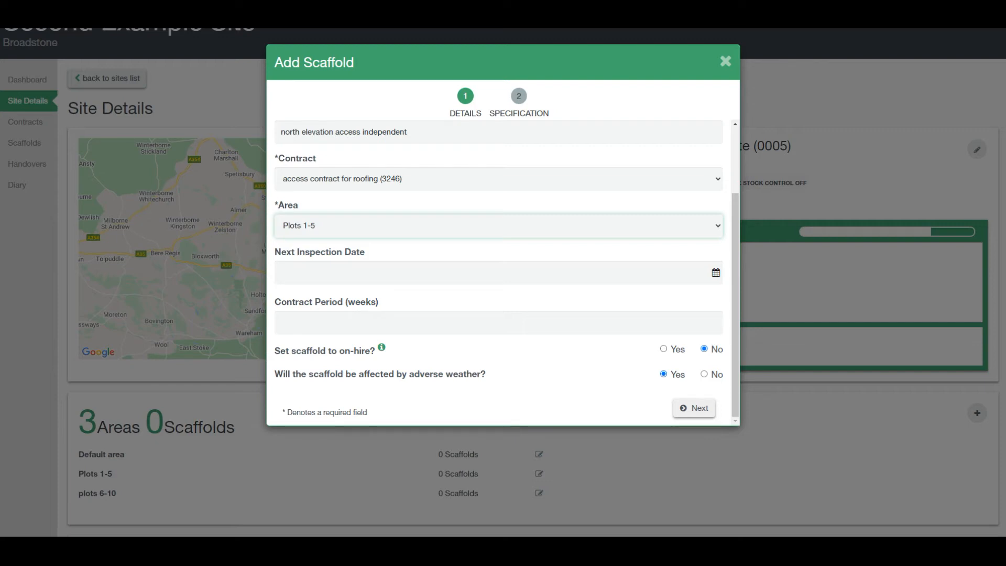
click(448, 320)
text(16)
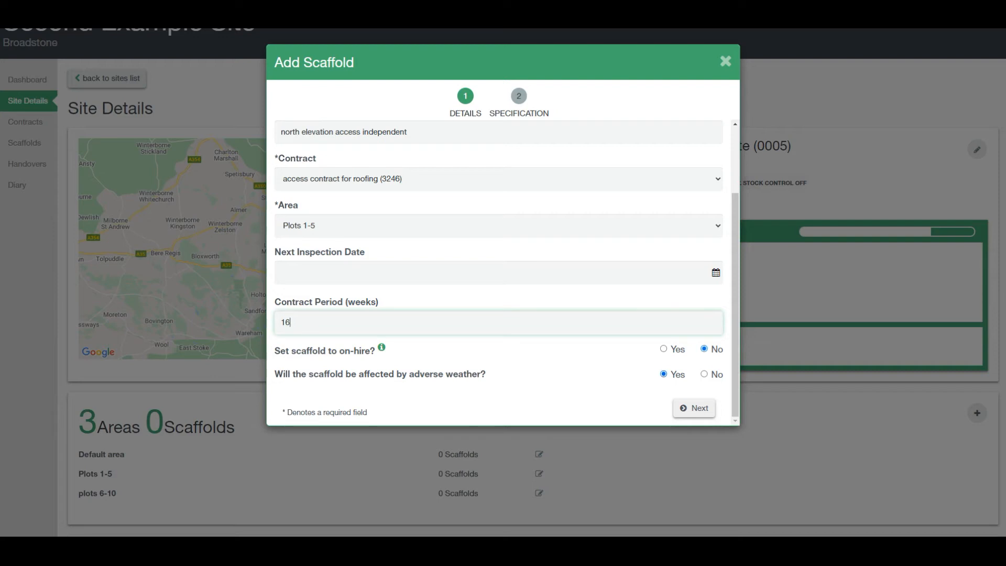
Set scaffold type Independent, described '20m long x 4 lifts, 4 board and 2 inside with debris netting'.
click(684, 408)
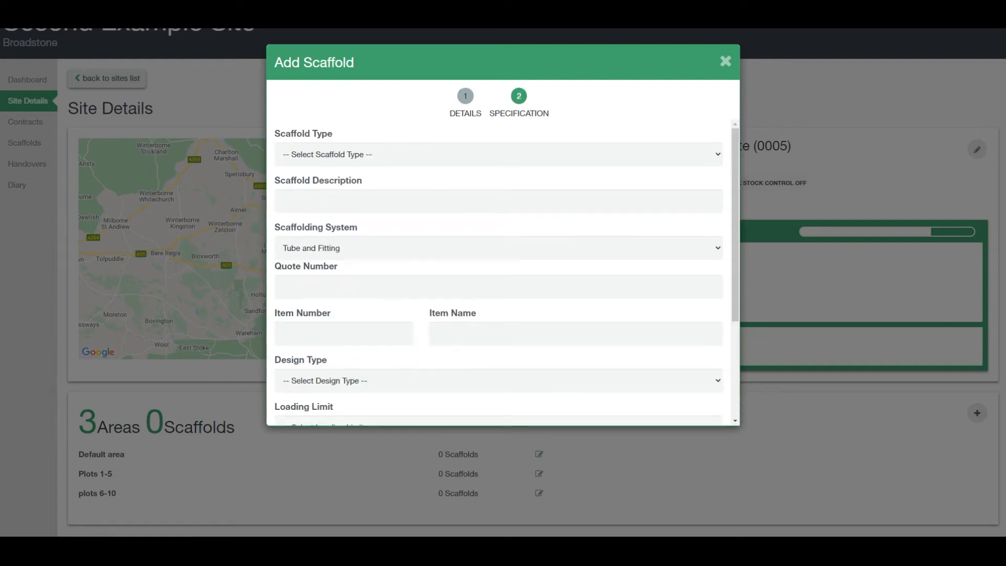
scroll(506, 277, down, 1)
scroll(506, 276, up, 1)
click(435, 152)
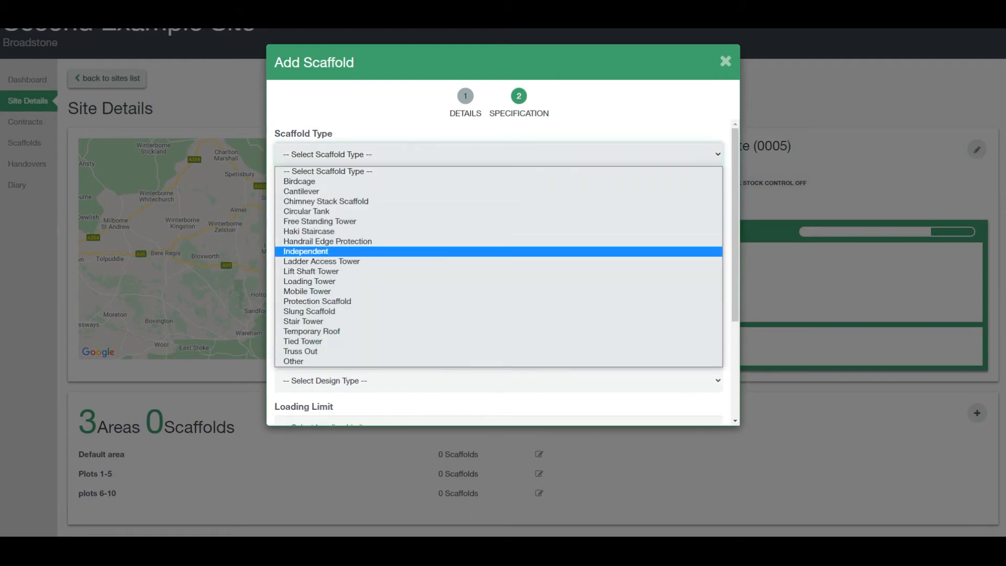
click(424, 251)
click(418, 203)
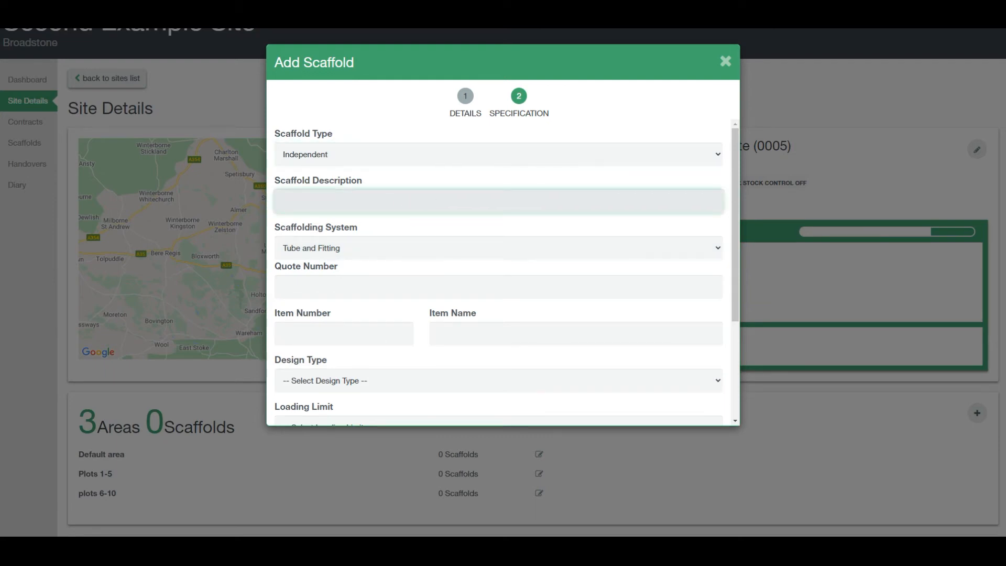
text(20m  long  x 4 lifts , 4 board and 2 inside with de)
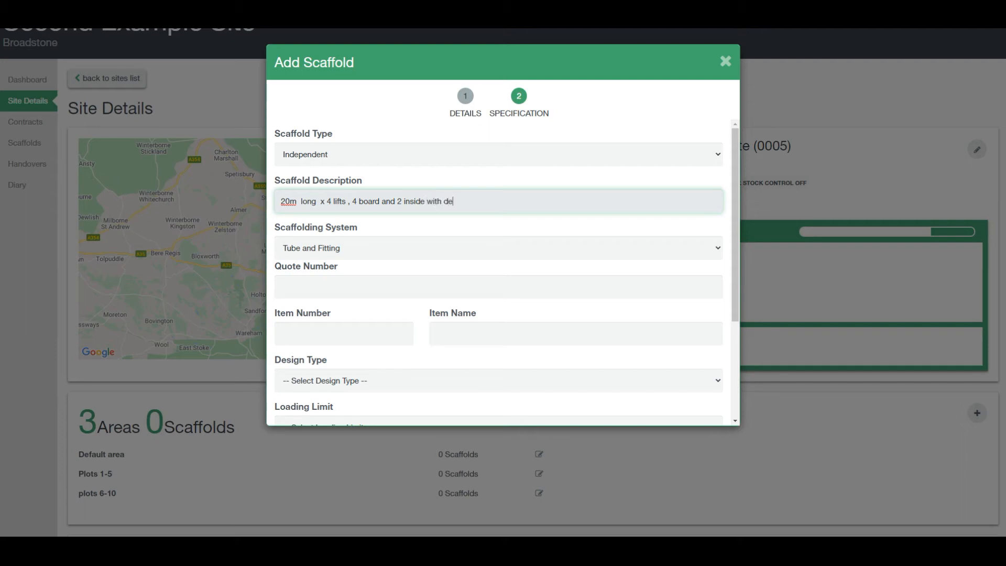
text(bris netting)
scroll(498, 240, down, 3)
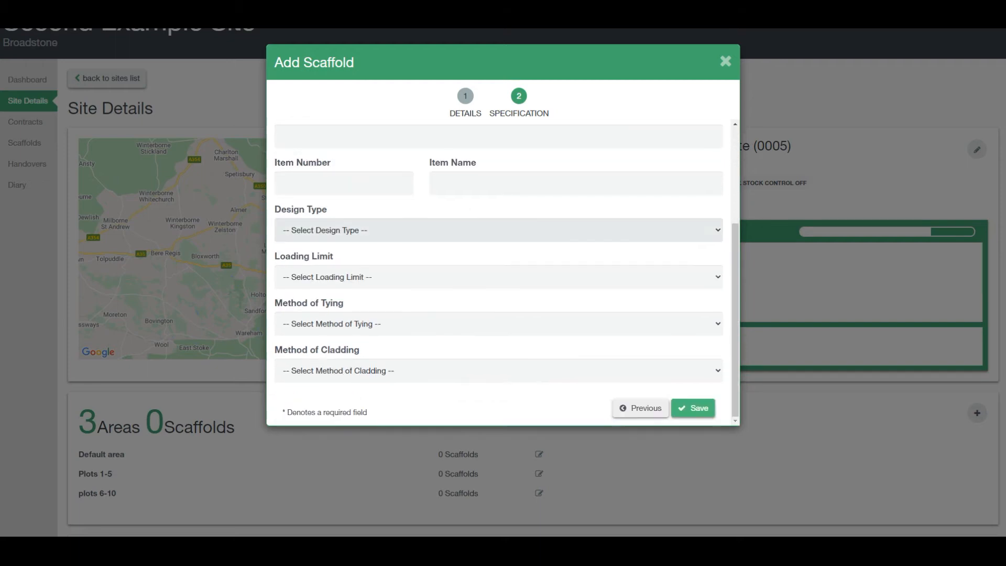
scroll(498, 240, up, 1)
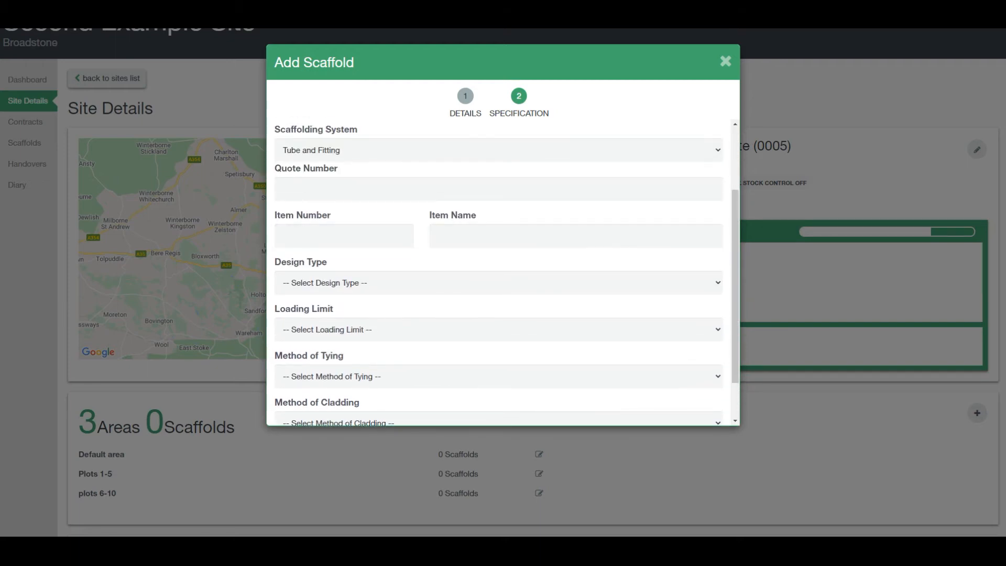
Choose TG20:13 design, 2.0 kN/m² loading, Apollo Tie and Debris Netting, then save the scaffold.
click(426, 283)
click(419, 320)
click(420, 329)
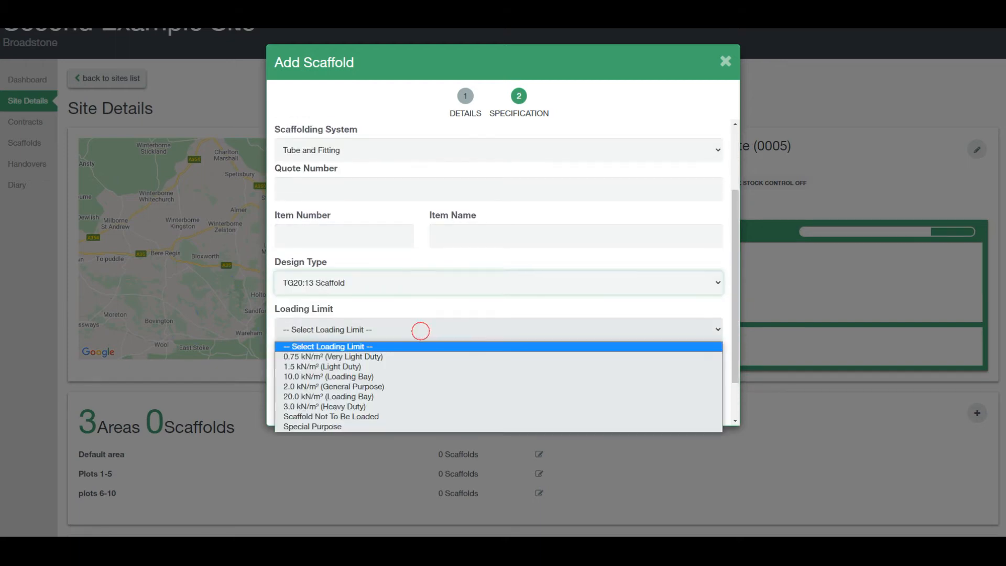
click(409, 386)
scroll(408, 366, down, 1)
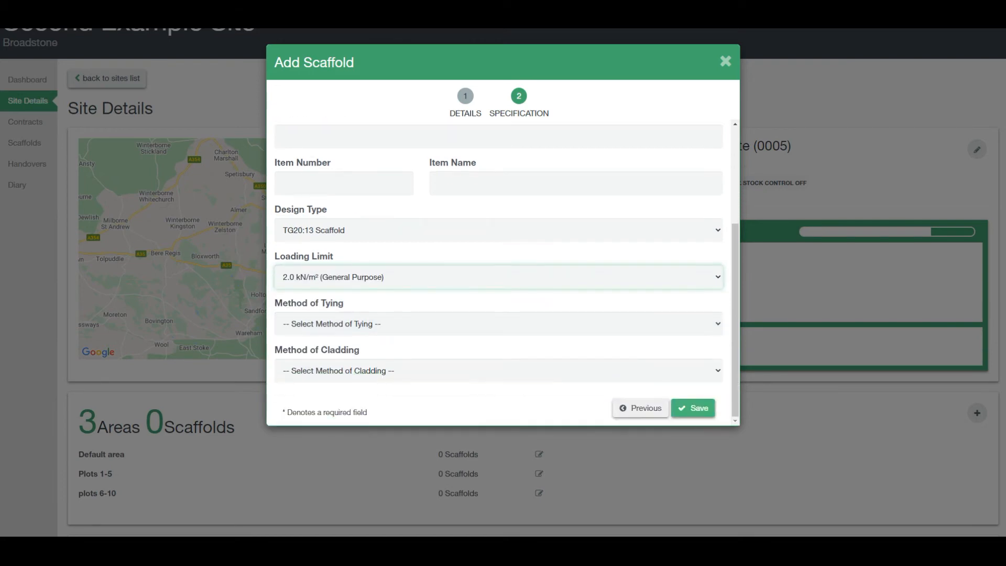
click(407, 323)
click(398, 361)
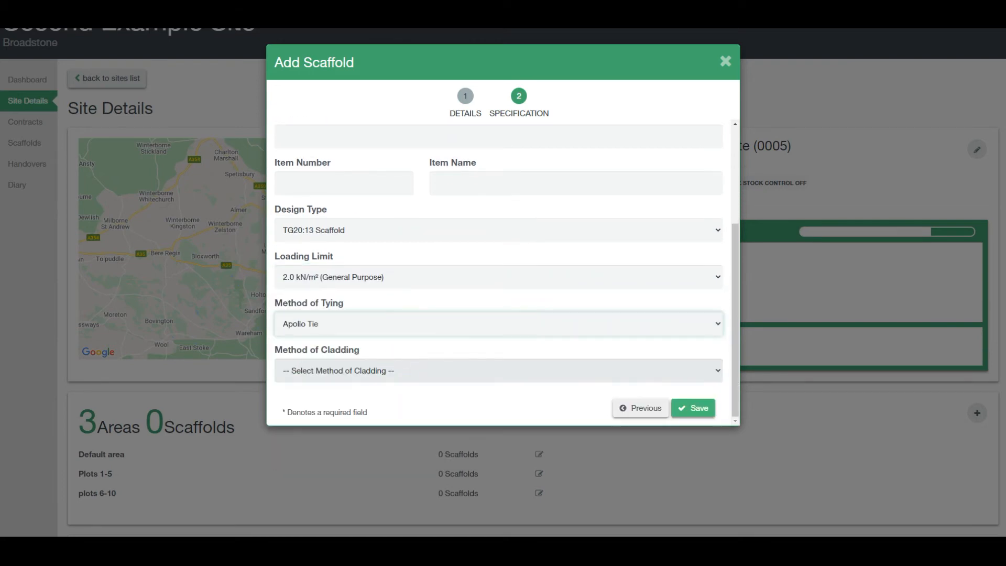
click(398, 370)
click(393, 406)
click(691, 407)
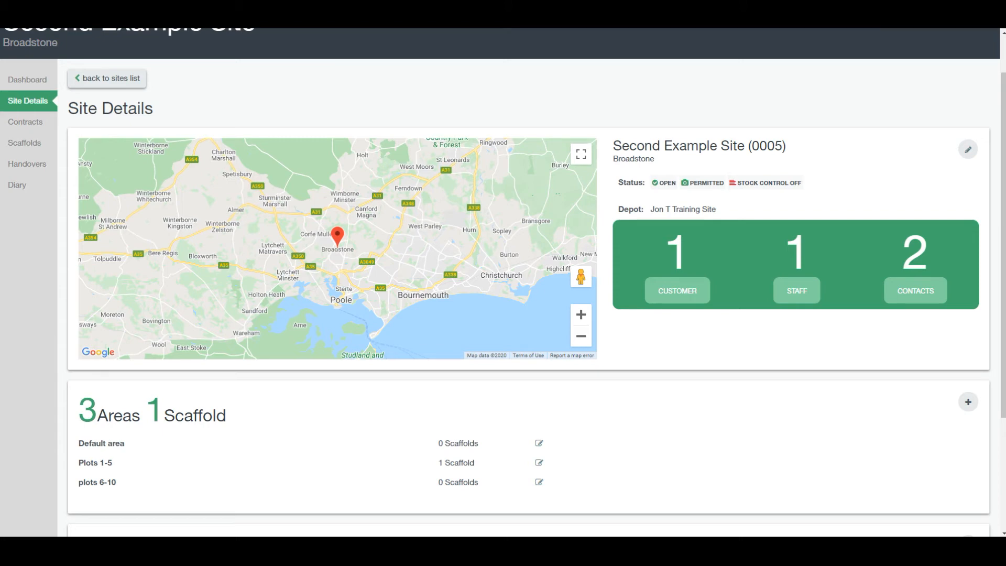
Open the site's Contracts page to view Access Contract For Roofing (3246).
click(25, 122)
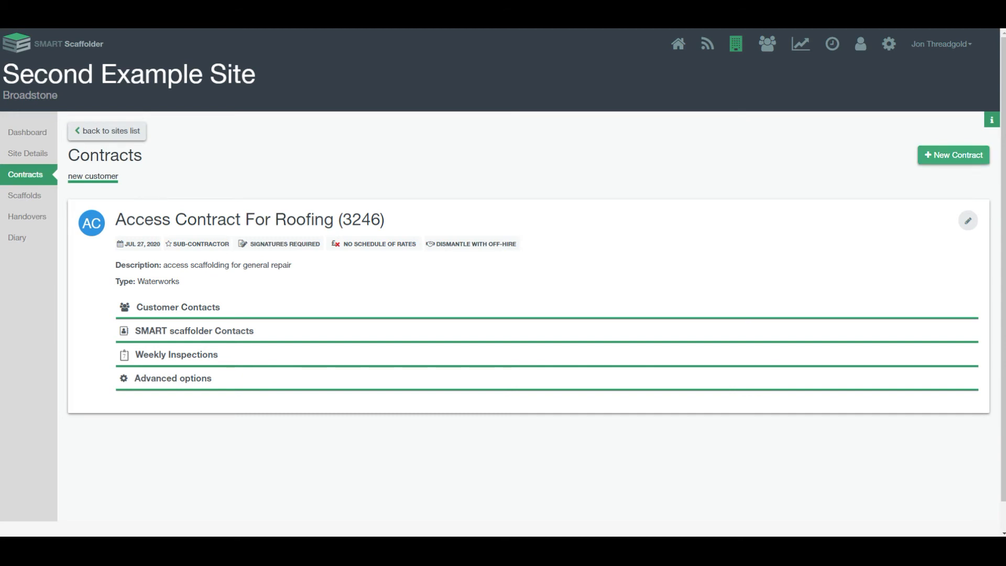
Review the customer and SMART Scaffolder contacts, then open the Scaffolds list showing scaffold 00001.
click(190, 307)
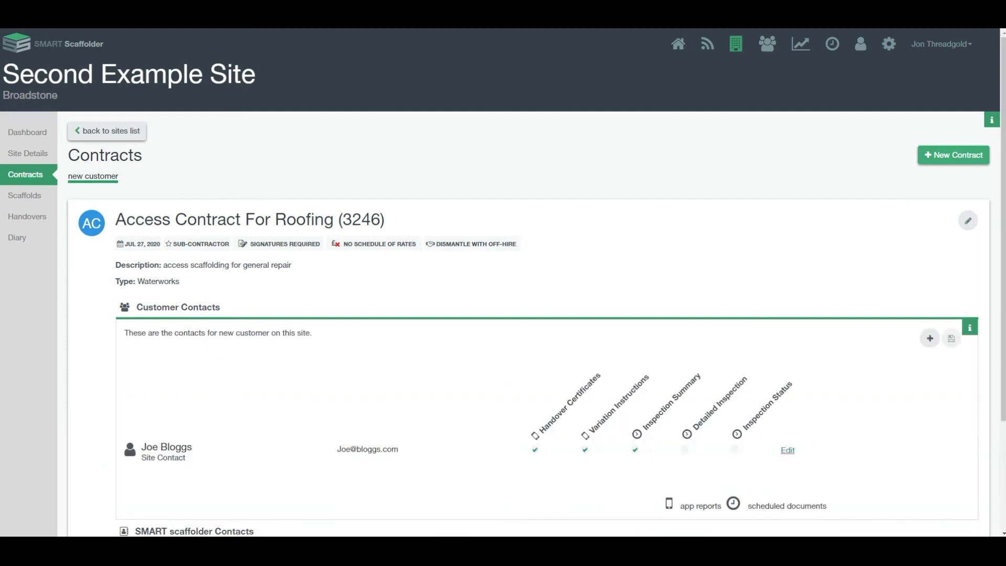
scroll(190, 307, down, 3)
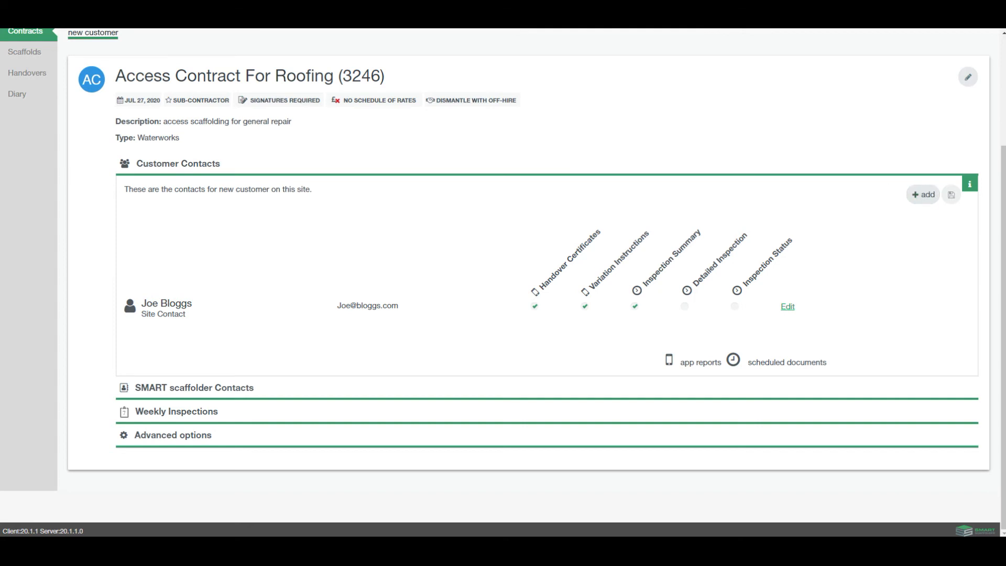
click(256, 388)
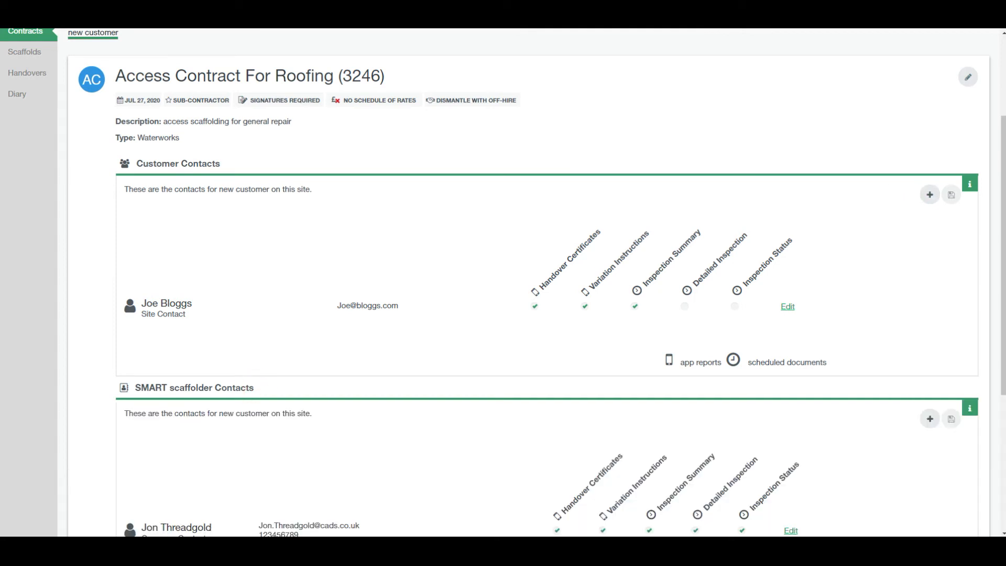
scroll(523, 283, down, 2)
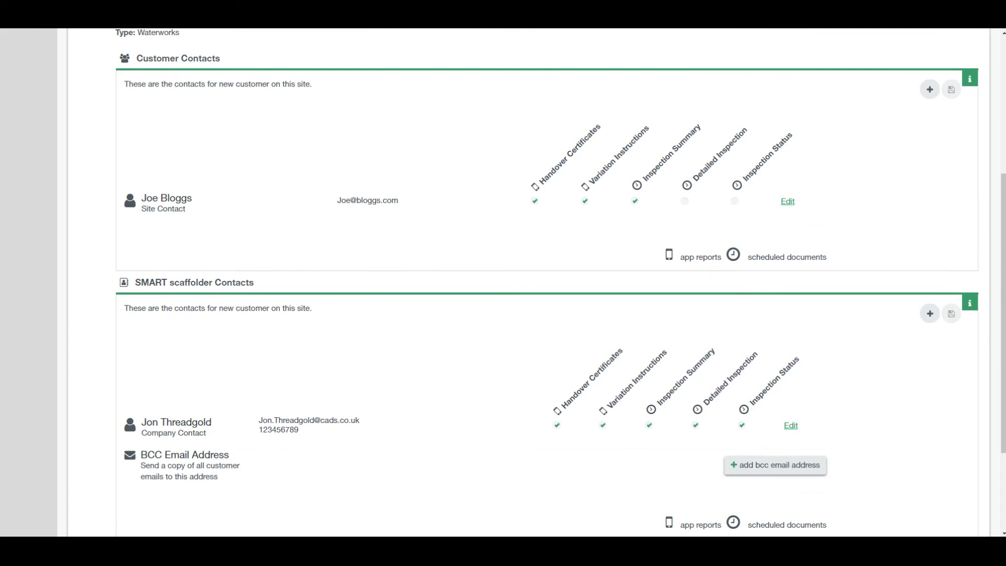
scroll(523, 283, down, 2)
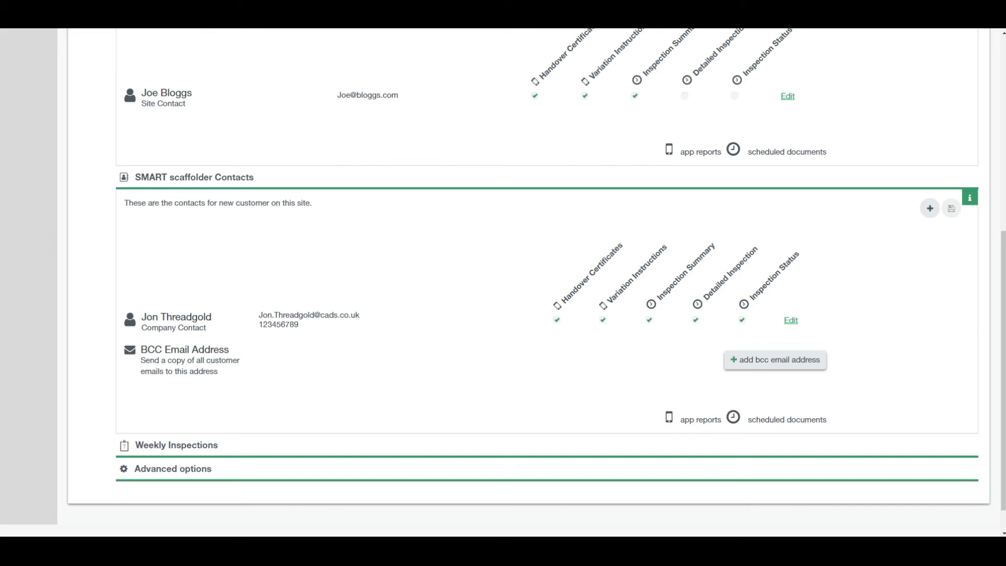
scroll(503, 283, up, 6)
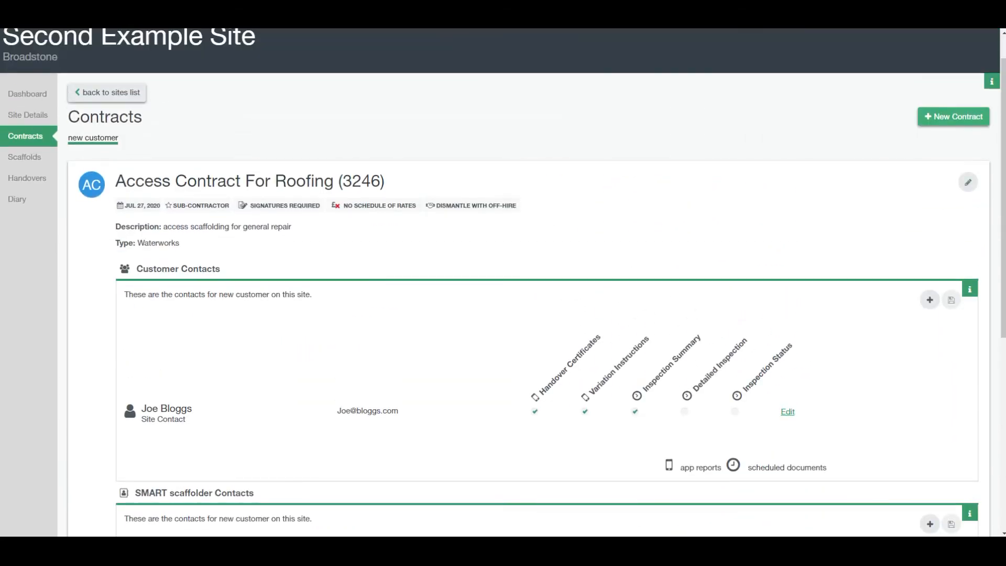
click(25, 156)
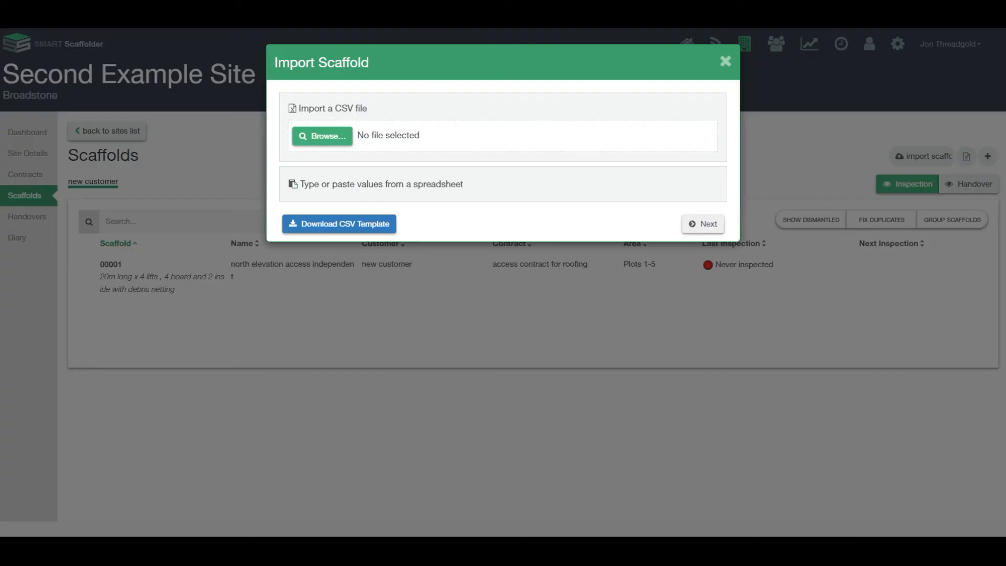
Check the Import and Add Scaffold dialogs without changes, then reopen Import Scaffold and preview Excel's workbooks.
click(935, 156)
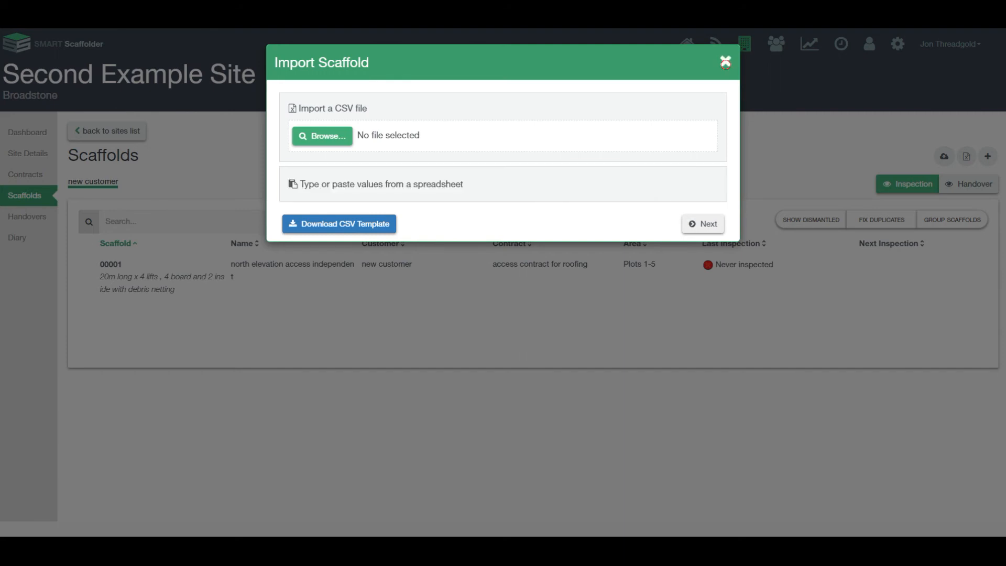
click(725, 62)
click(958, 156)
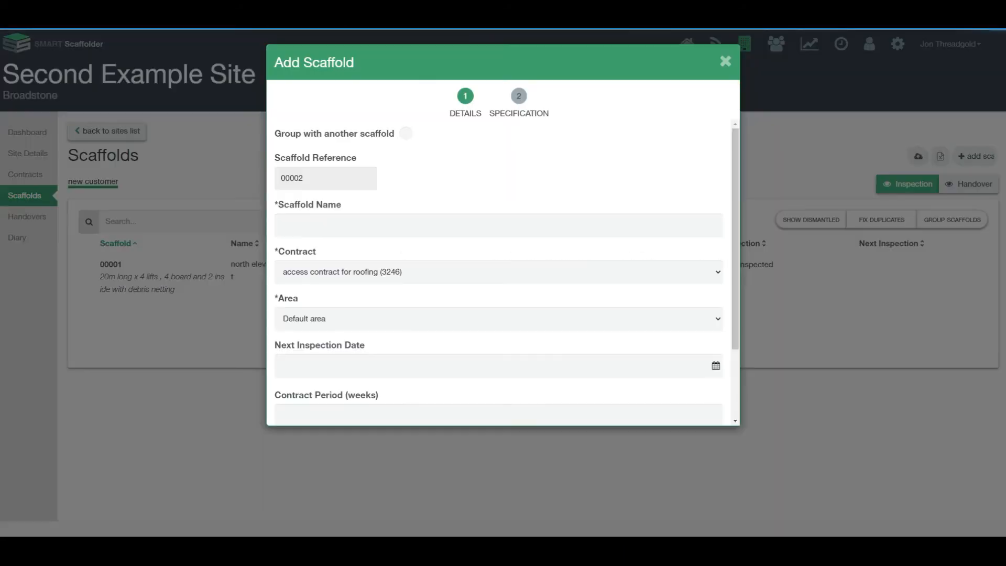
scroll(503, 272, down, 1)
scroll(497, 272, up, 2)
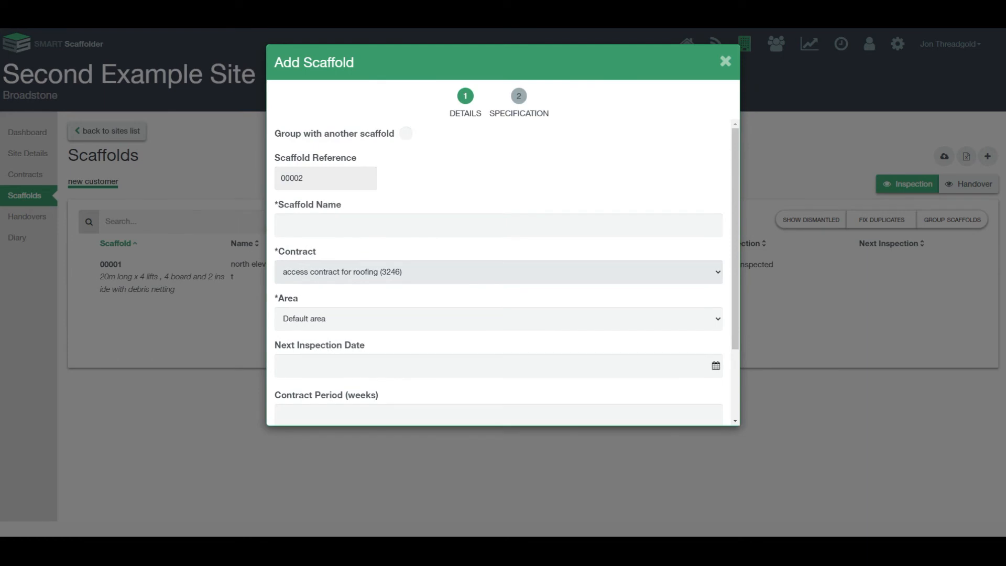
scroll(497, 273, down, 2)
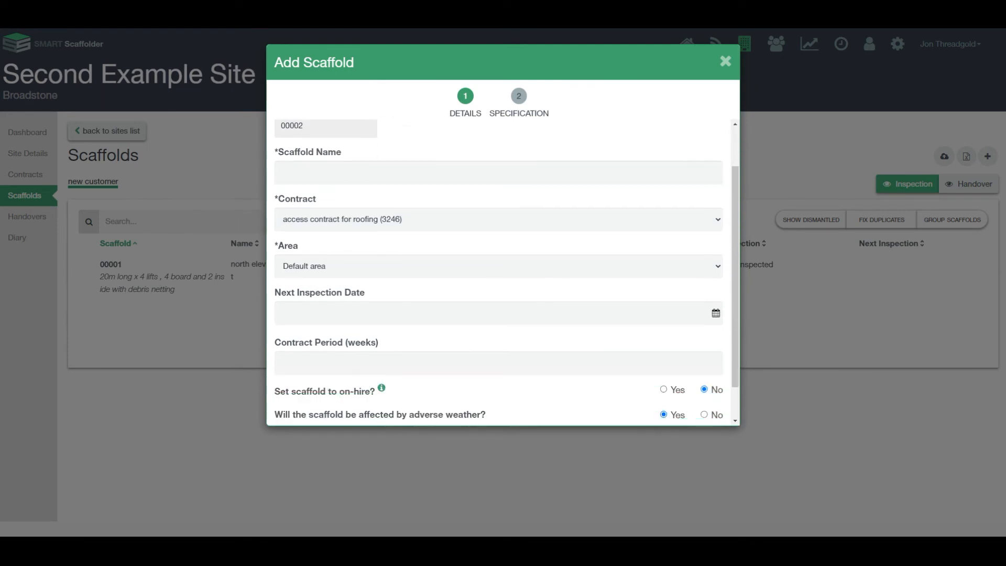
click(725, 62)
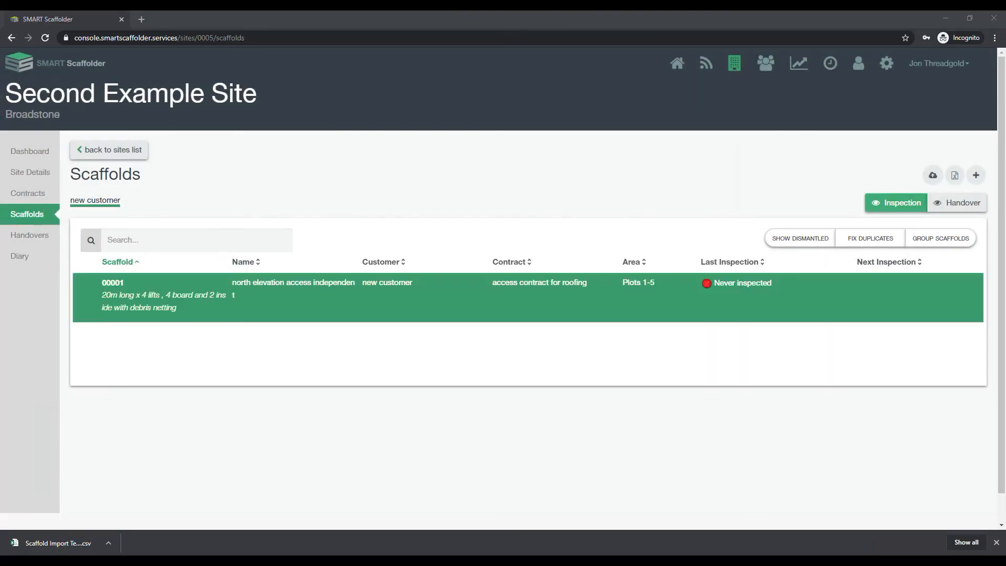
click(922, 174)
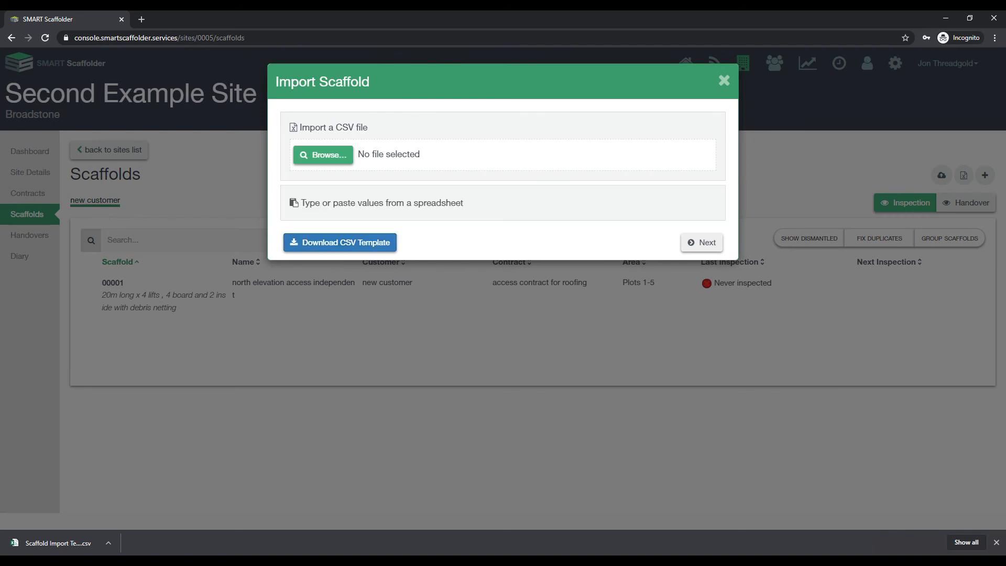
click(400, 559)
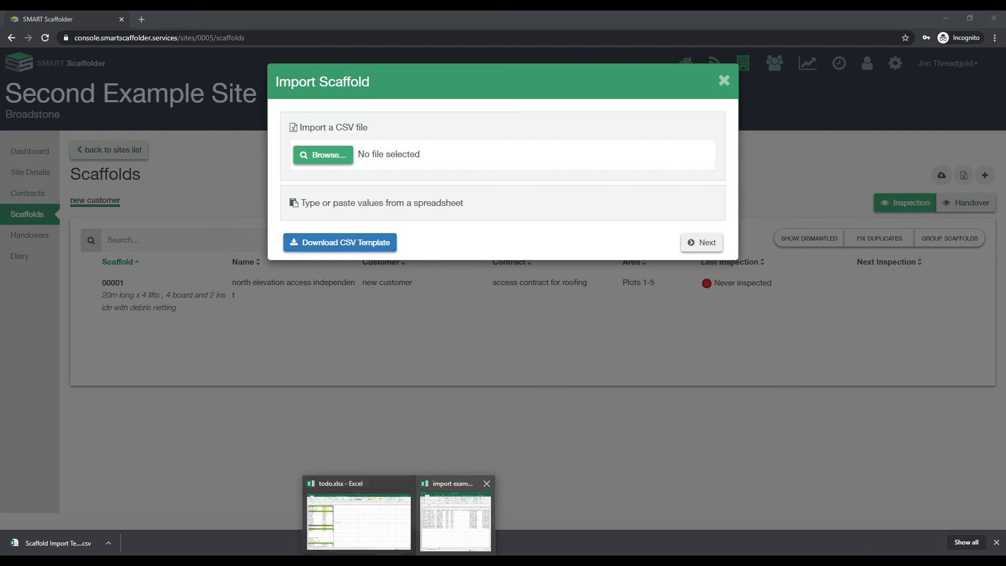
Save the edited sheet over import example.csv as CSV (Comma delimited), then minimize Excel.
click(455, 523)
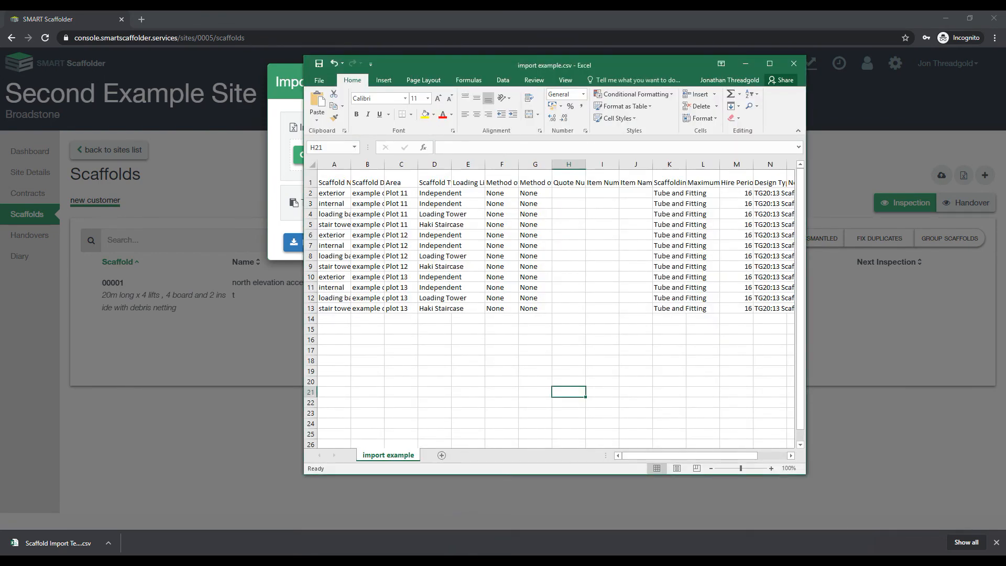
drag(805, 265, 975, 265)
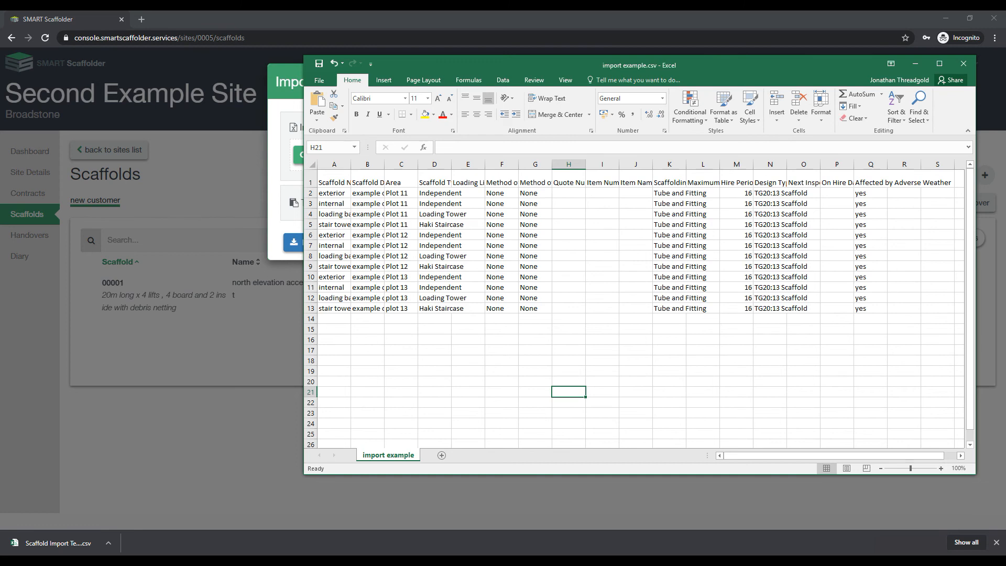
click(319, 64)
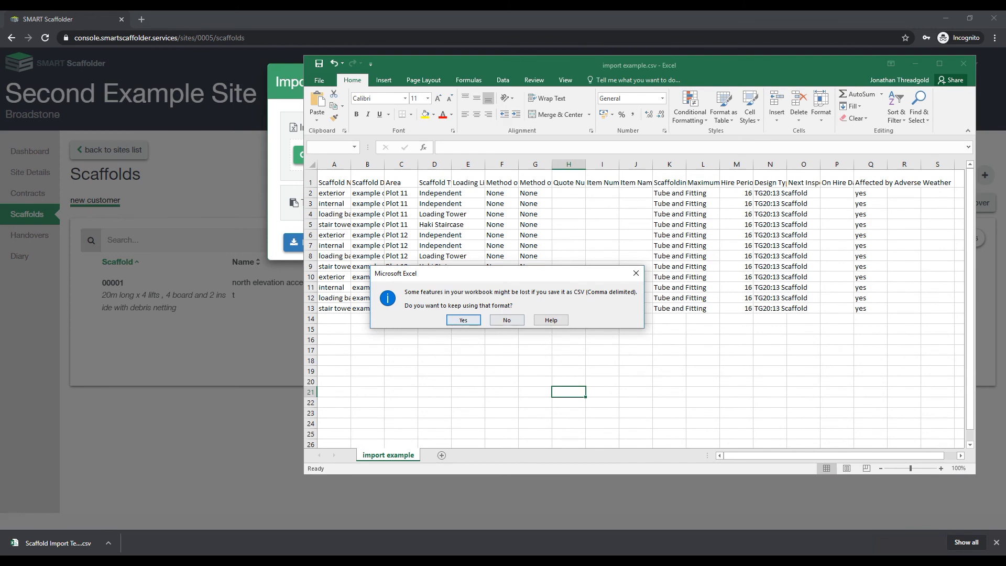
click(506, 319)
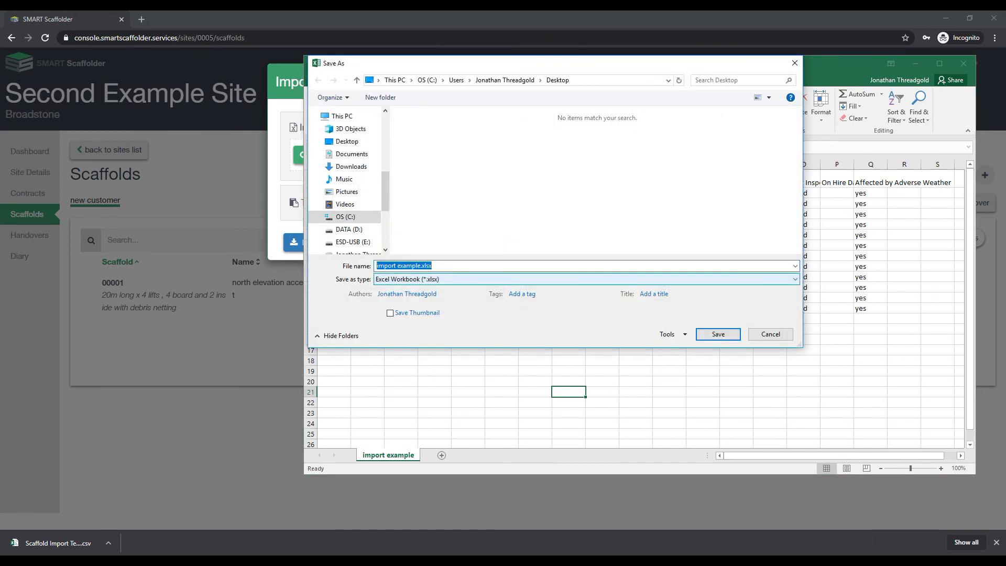
click(586, 279)
click(417, 399)
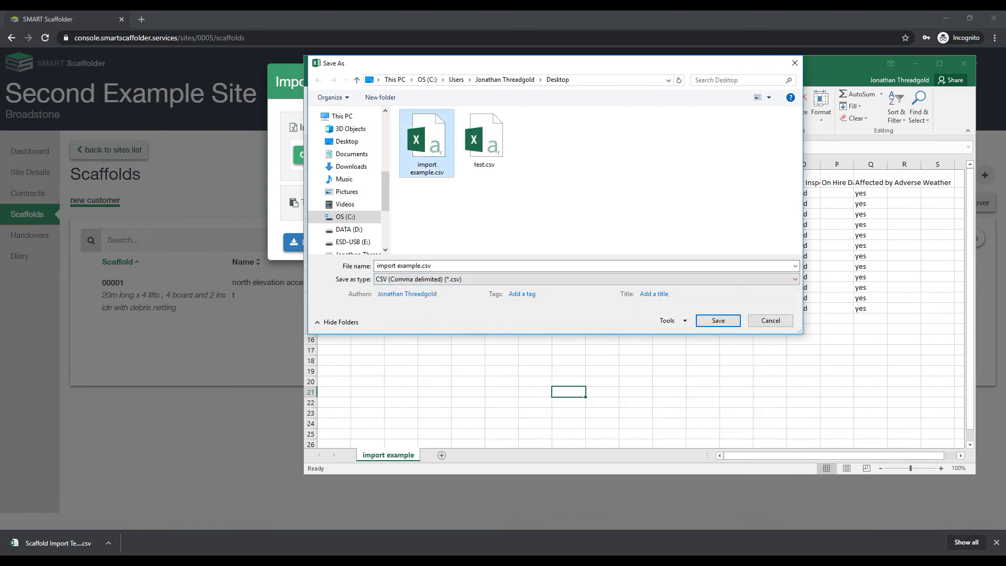
click(720, 320)
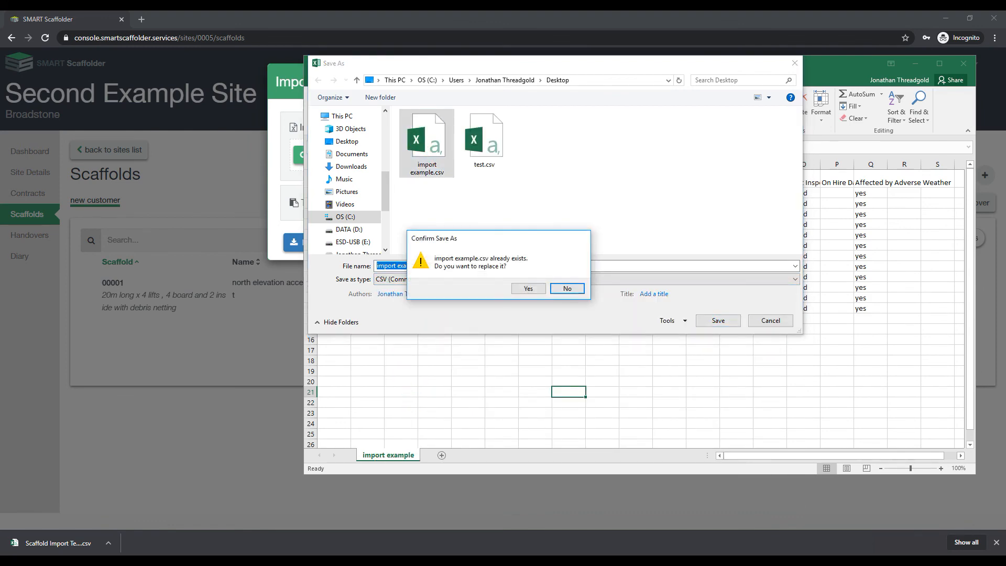
click(525, 287)
click(463, 319)
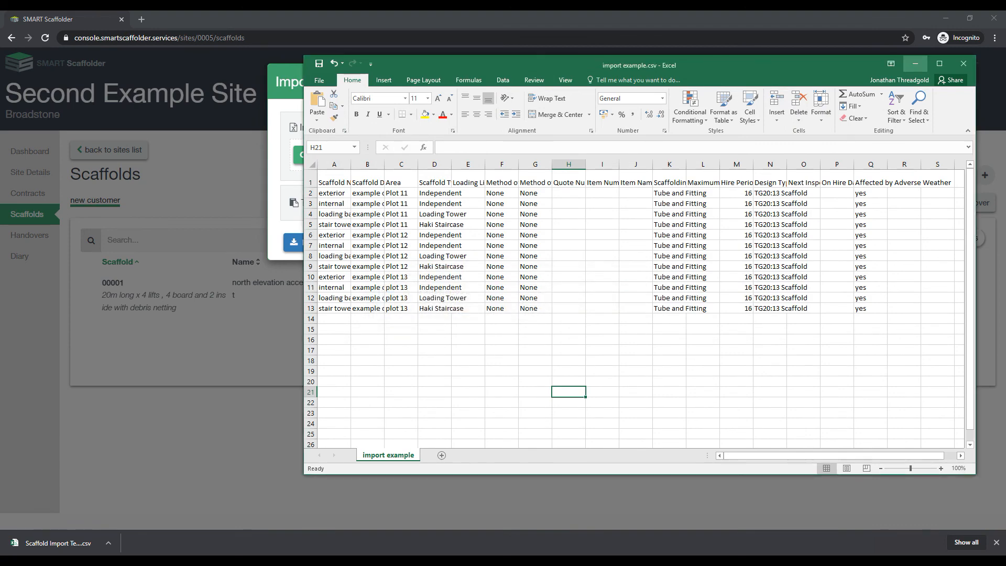
click(914, 64)
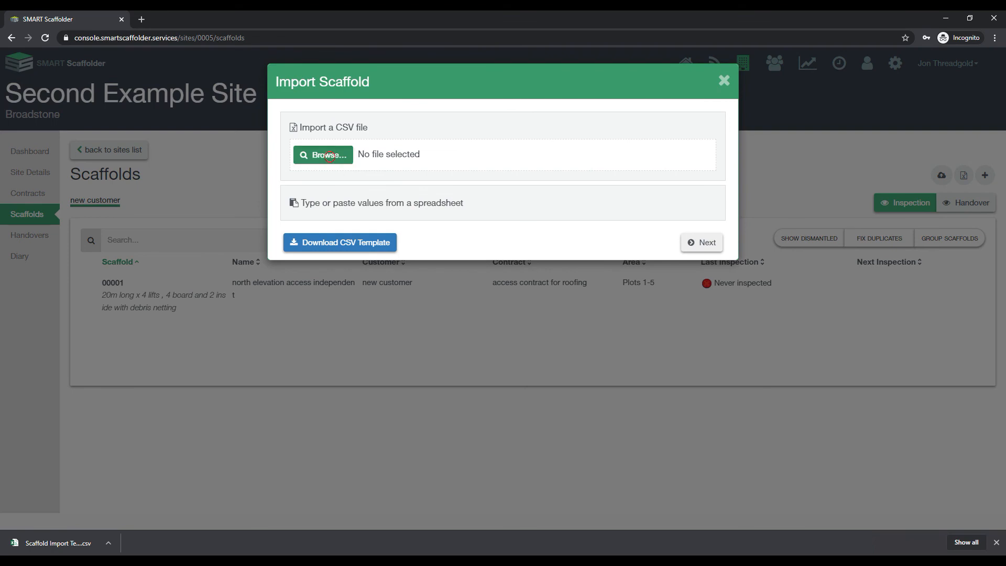
Load import example.csv and assign its scaffolds to the access contract for roofing (3246).
click(325, 155)
click(138, 81)
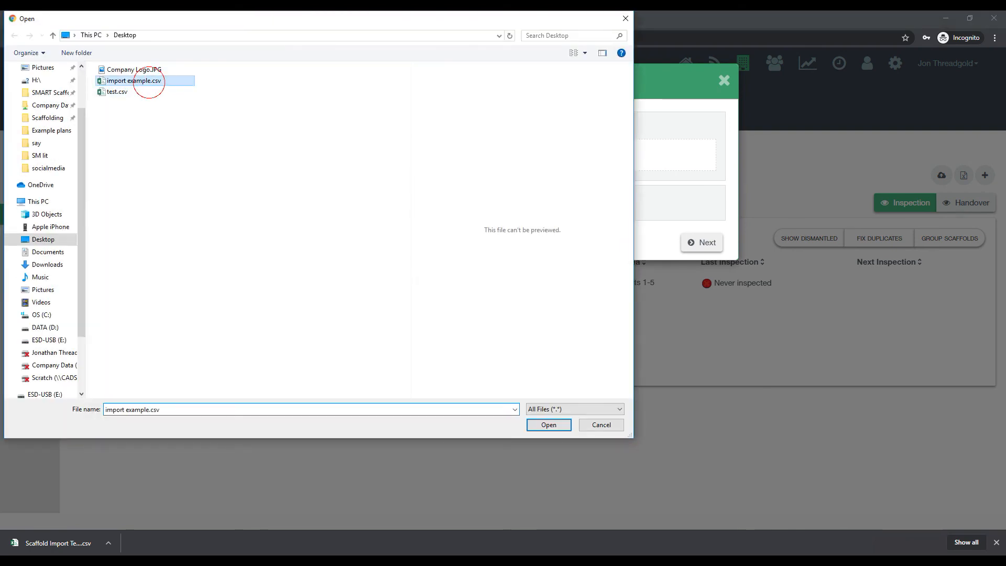
click(542, 422)
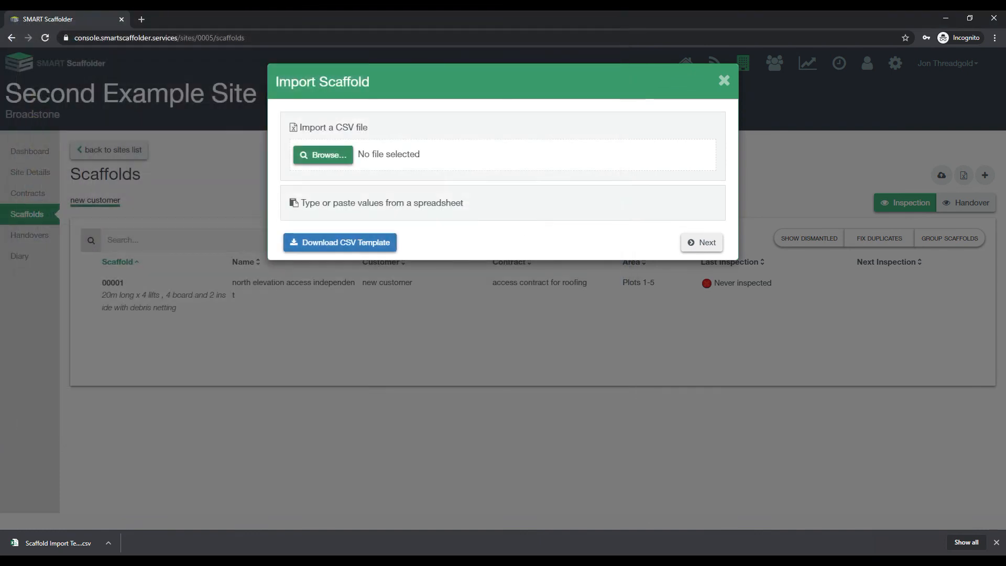
click(702, 242)
click(103, 202)
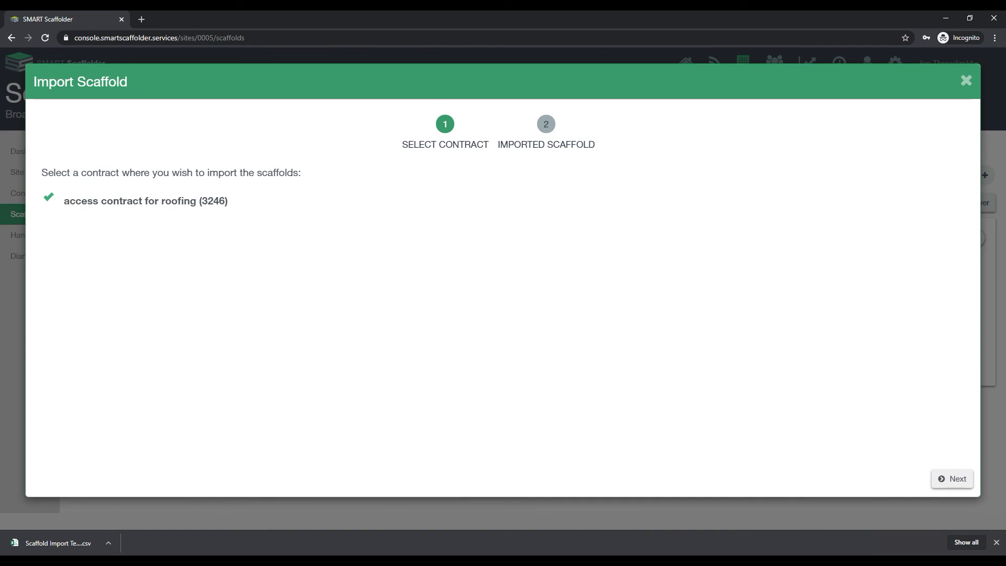
click(952, 478)
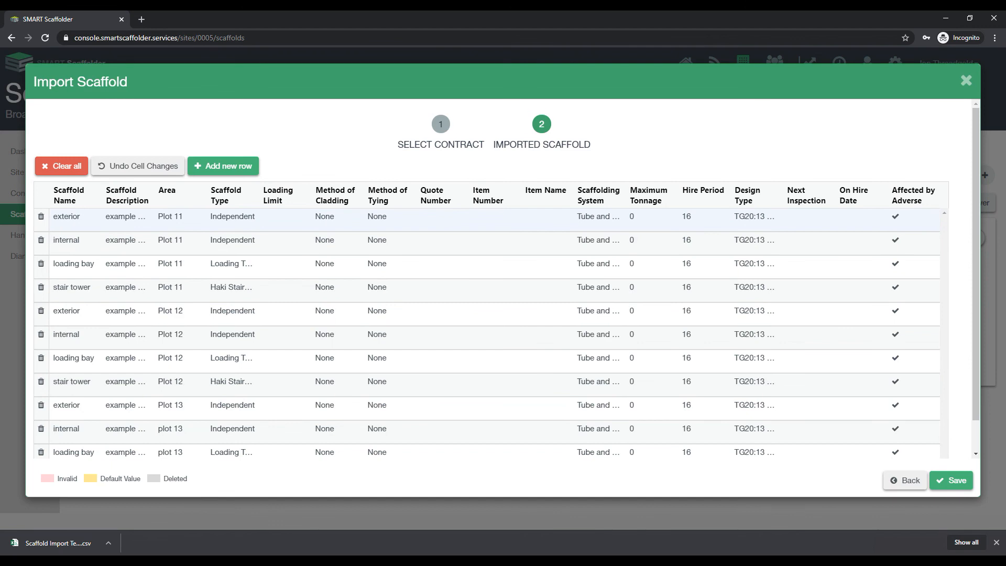
Set the first two imported scaffolds' loading limits to 2.0 kN/m² General Purpose.
scroll(471, 225, down, 1)
scroll(471, 225, up, 1)
click(270, 215)
click(271, 215)
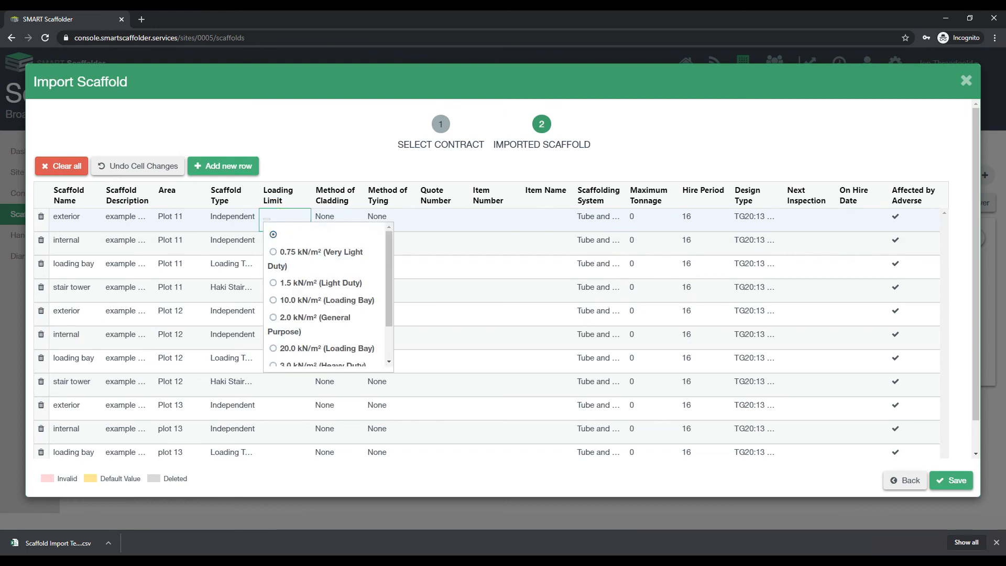
click(273, 316)
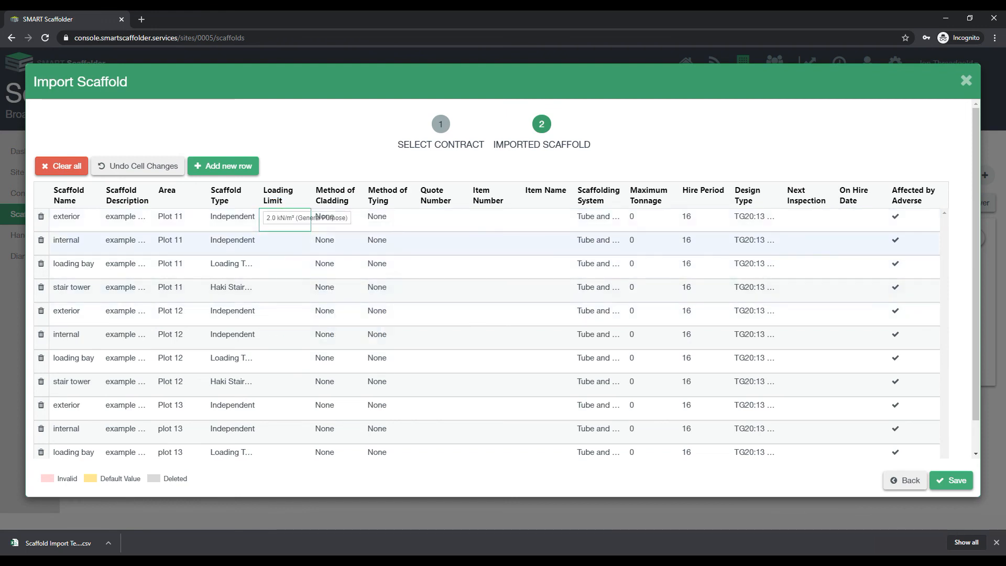
double_click(271, 241)
click(273, 341)
Set the third, fourth and fifth scaffolds' loading limits to 2.0 kN/m².
click(273, 265)
click(273, 266)
click(273, 364)
double_click(274, 289)
click(273, 387)
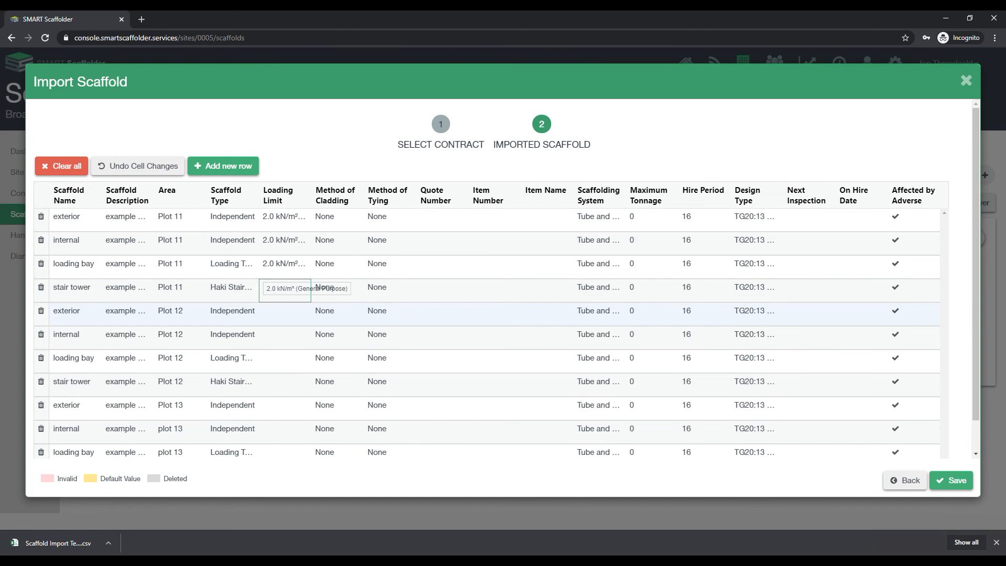
double_click(268, 314)
click(273, 411)
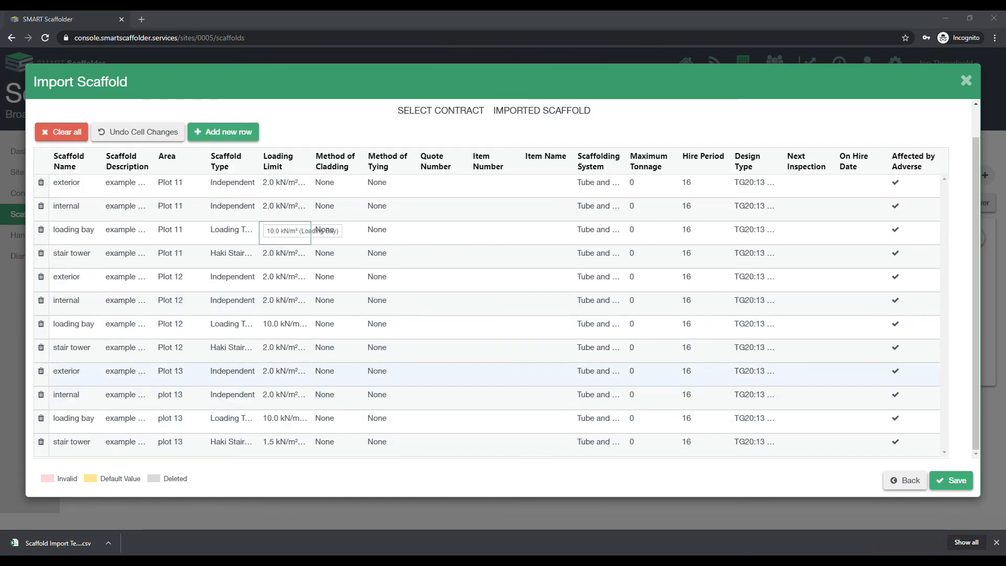
Save the imported scaffolds and review the updated Scaffolds list.
click(950, 479)
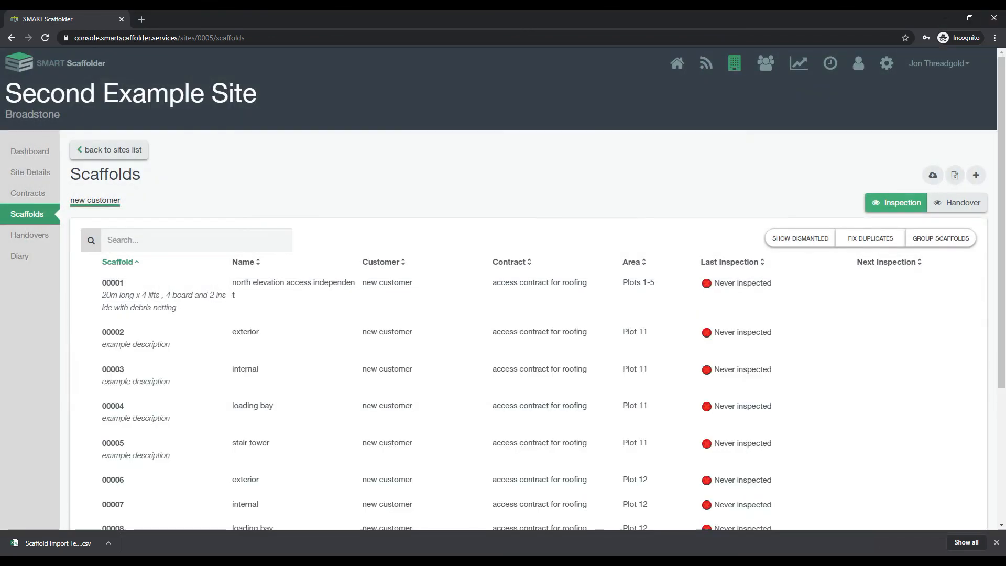
scroll(523, 220, down, 4)
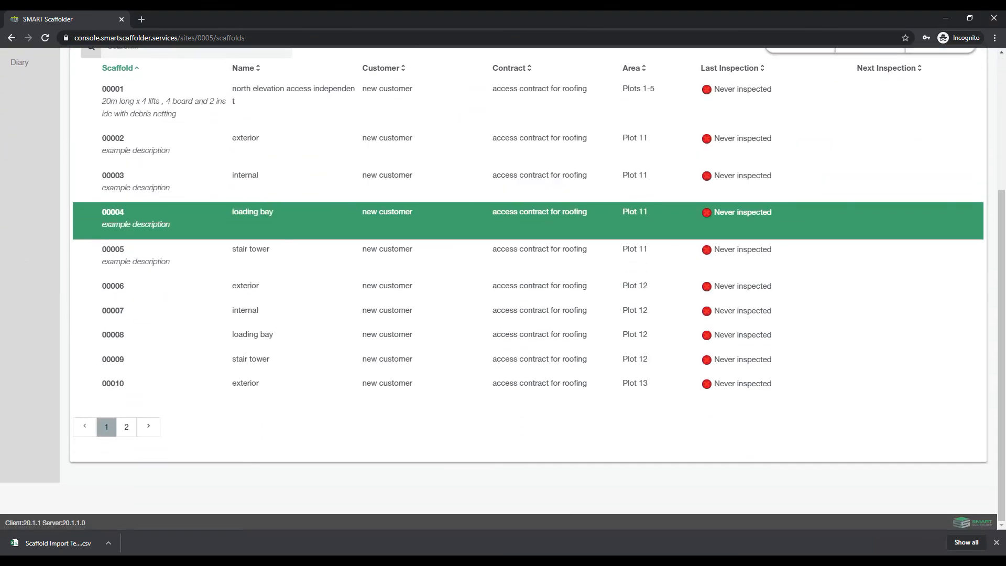
scroll(524, 209, up, 1)
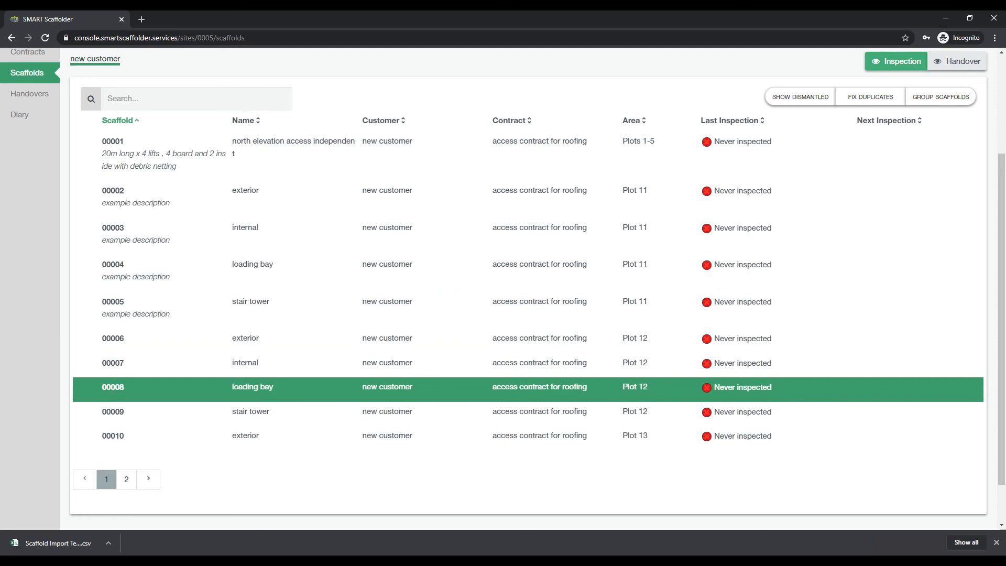
scroll(524, 366, up, 1)
scroll(523, 314, up, 2)
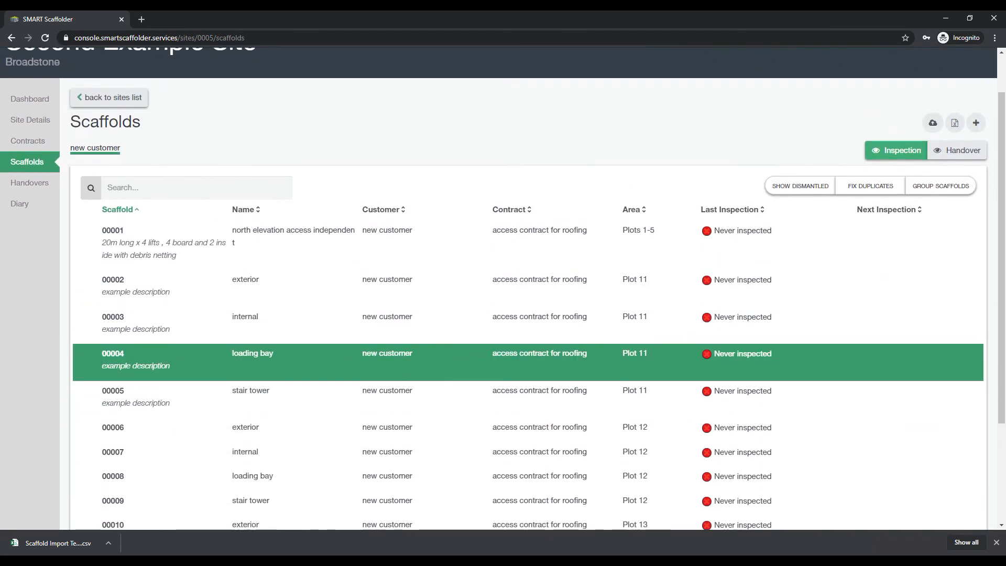
Open Site Details, now reporting 7 areas and 13 scaffolds.
click(30, 120)
scroll(109, 149, down, 5)
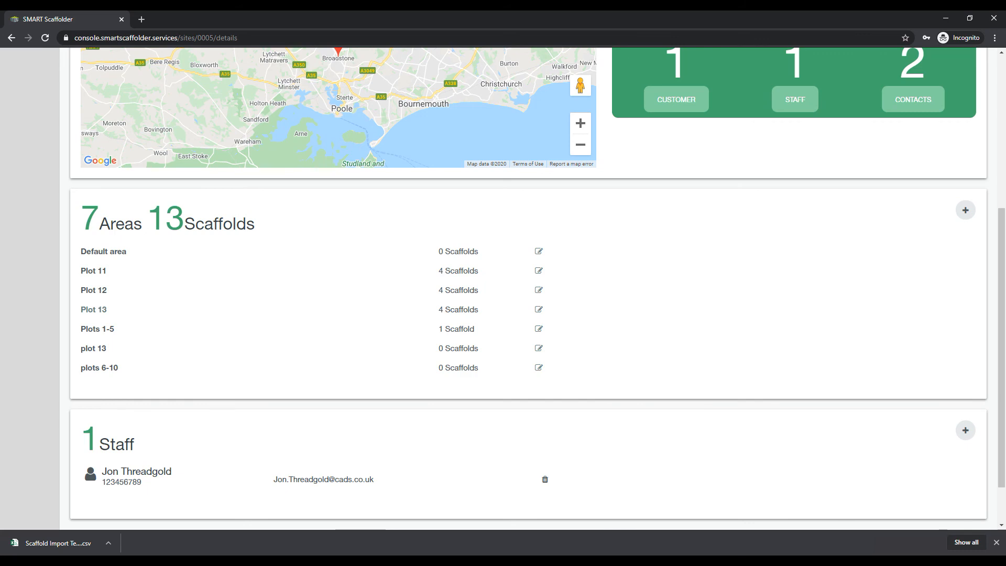
scroll(93, 309, up, 5)
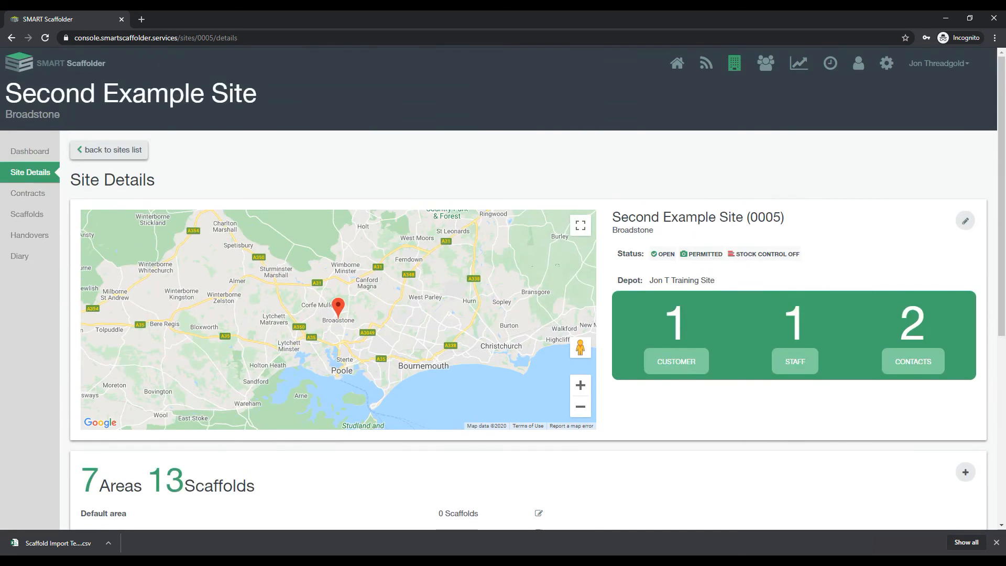